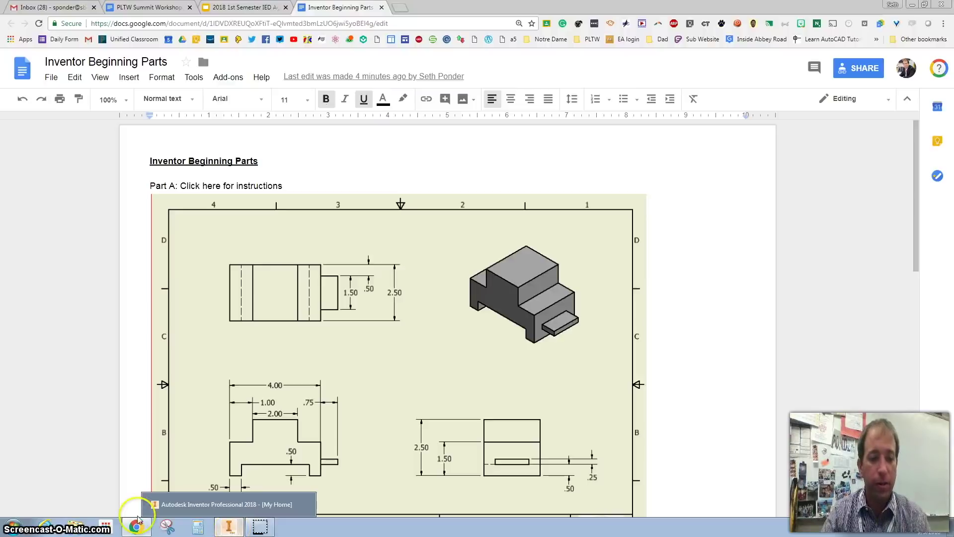
- Leave the Part A reference drawing in Google Docs and bring up the Windows Start menu
{"action": "left_click", "coordinate": [10, 530]}
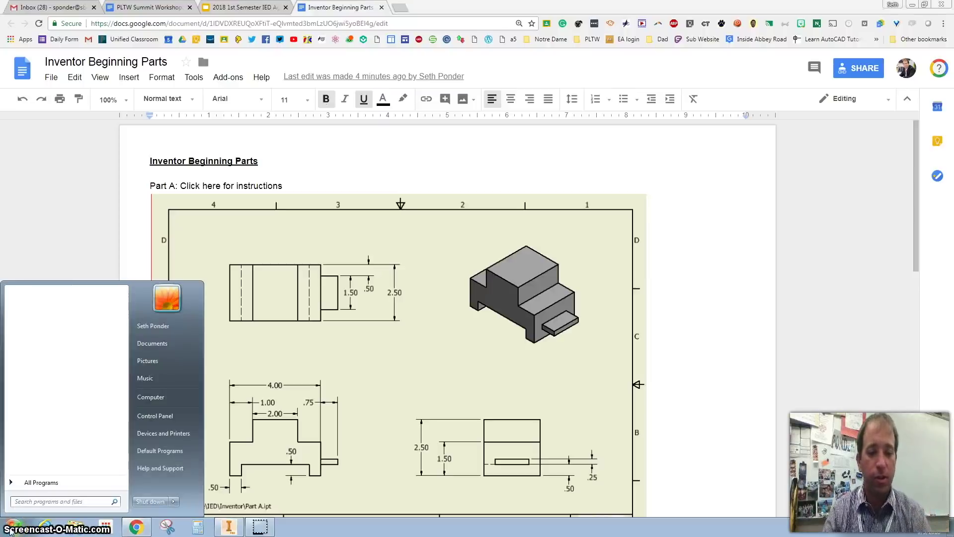
- Search 'inven' and launch Autodesk Inventor Professional 2018
{"action": "type", "text": "inven"}
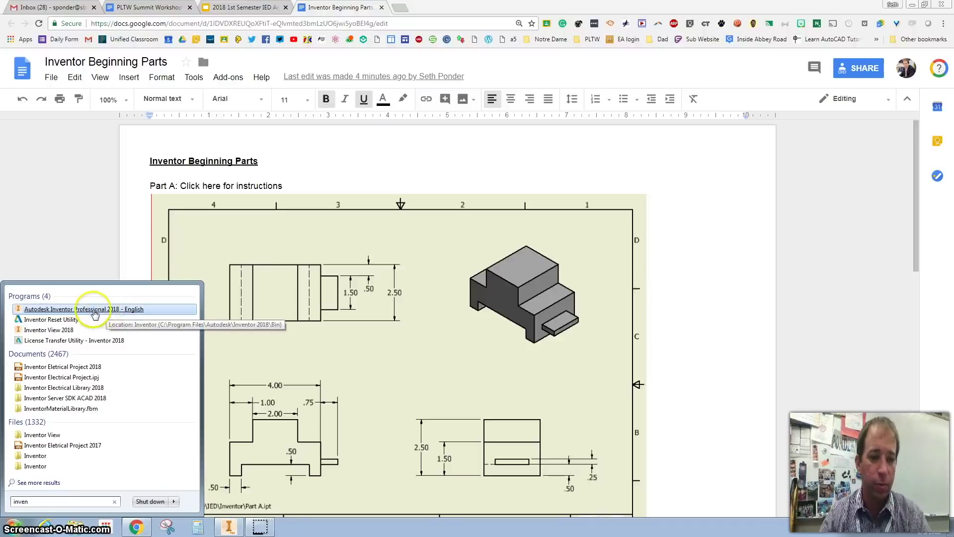
{"action": "left_click", "coordinate": [238, 525]}
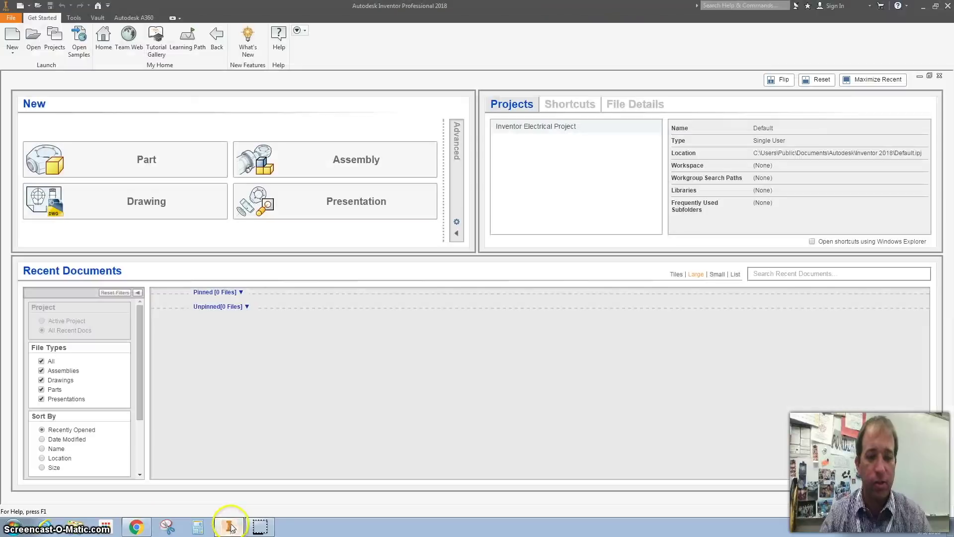
- Create a new part (Part1) and start Sketch1 on its front XY plane
{"action": "left_click", "coordinate": [111, 158]}
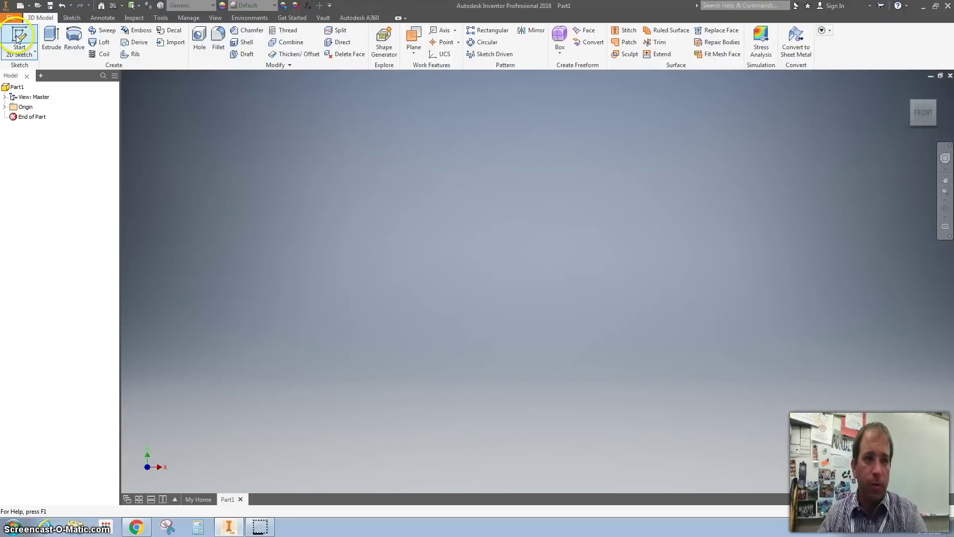
{"action": "left_click", "coordinate": [19, 40]}
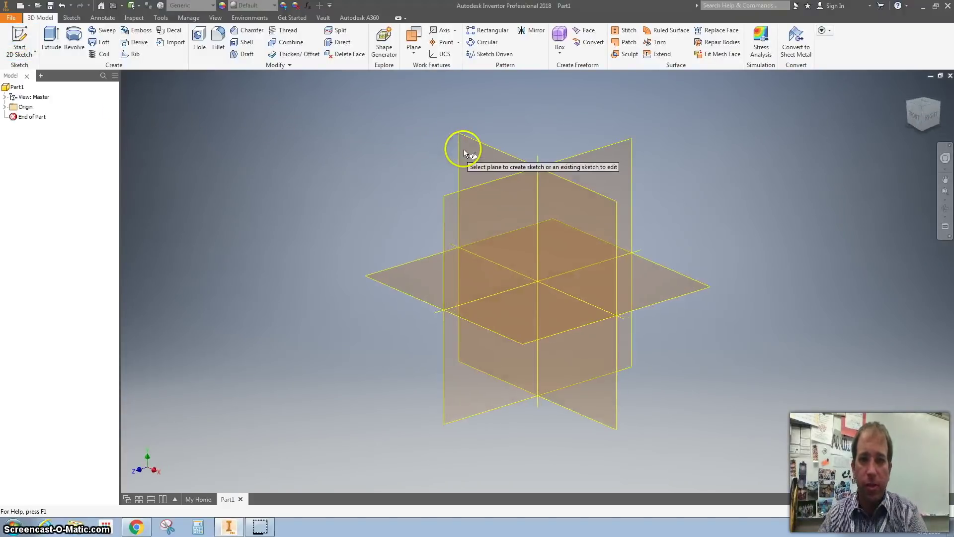
{"action": "left_click", "coordinate": [472, 150]}
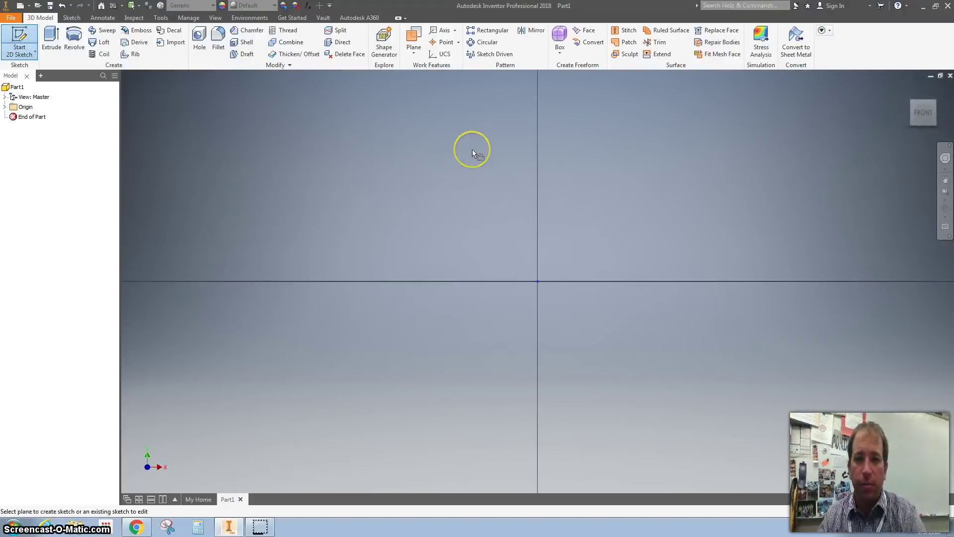
{"action": "left_click", "coordinate": [57, 41]}
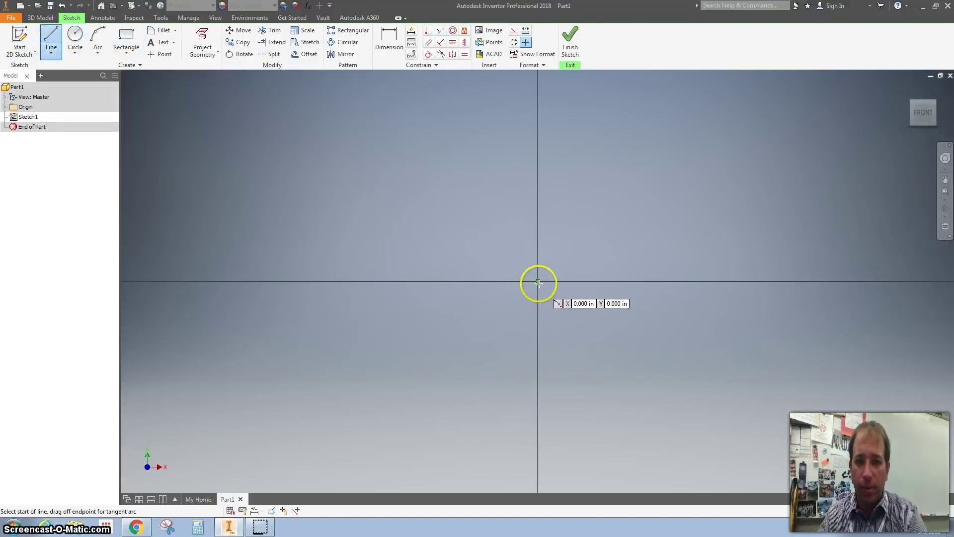
- From the origin, draw the left edge, left ledge, raised top step and right ledge
{"action": "left_click_drag", "start_coordinate": [537, 281], "coordinate": [537, 176]}
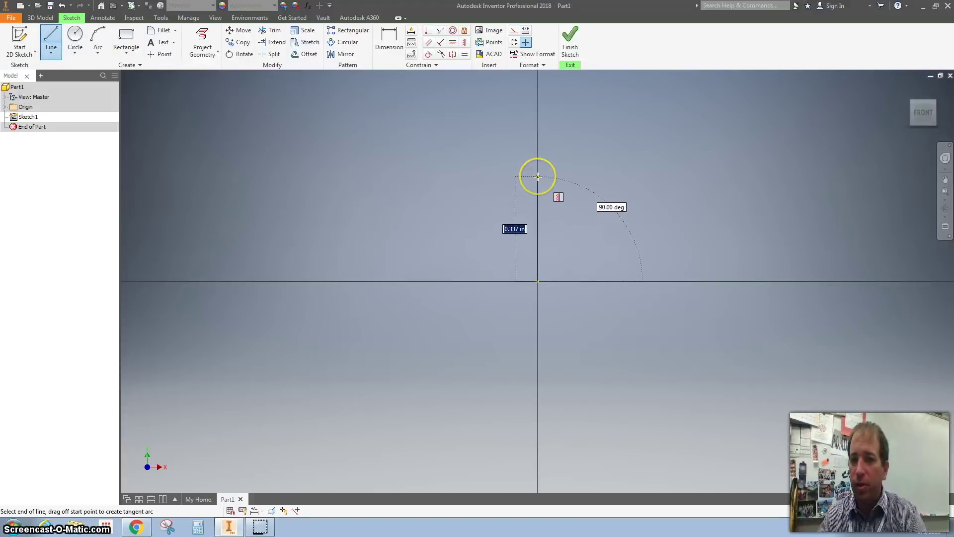
{"action": "left_click", "coordinate": [538, 176]}
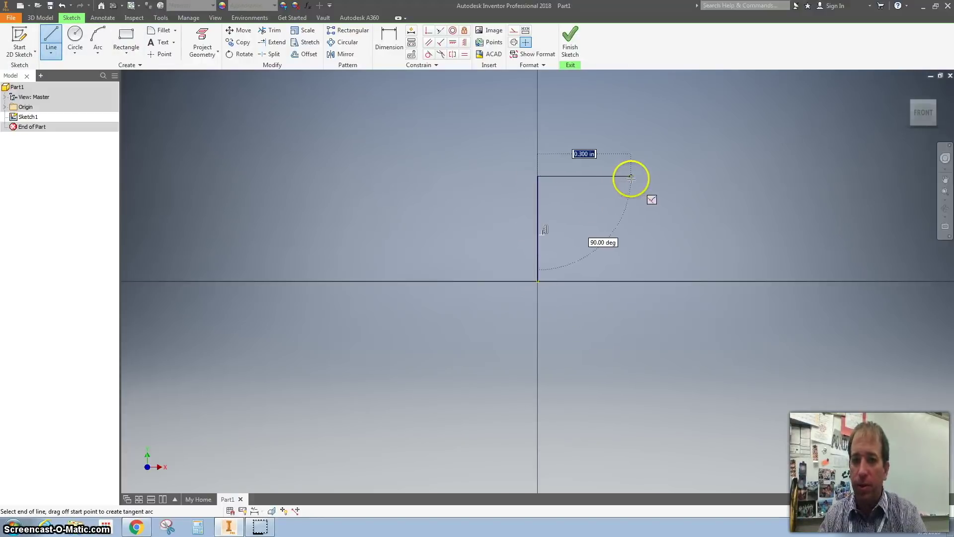
{"action": "left_click", "coordinate": [631, 176]}
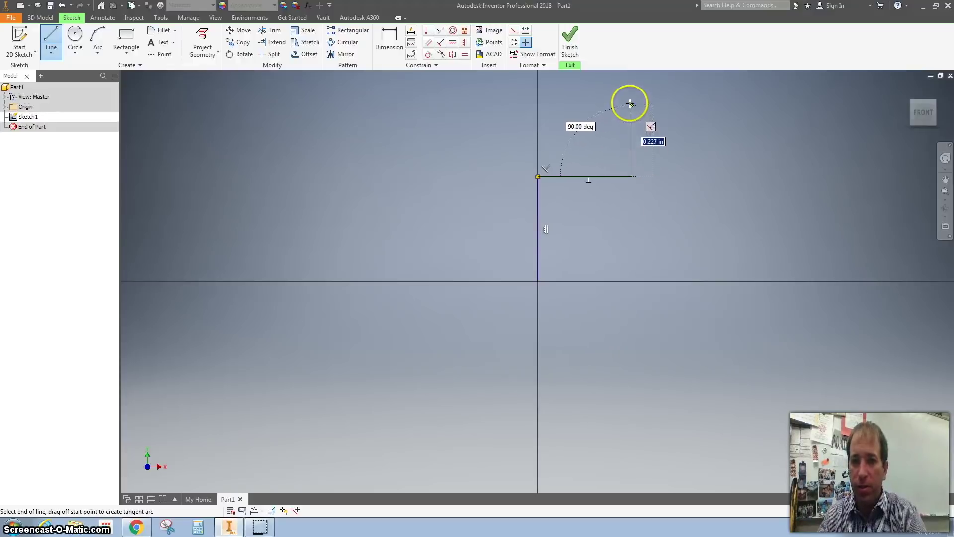
{"action": "left_click", "coordinate": [630, 101]}
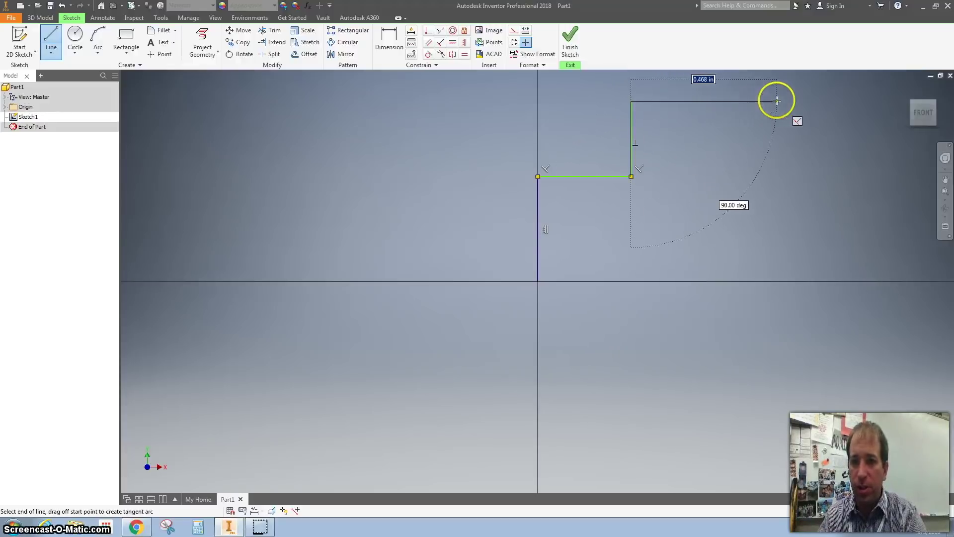
{"action": "left_click", "coordinate": [796, 101]}
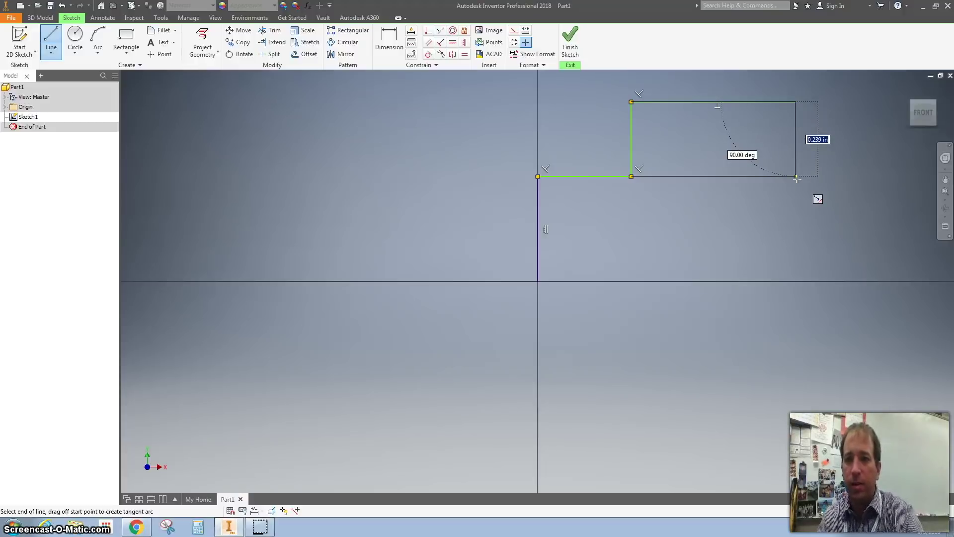
{"action": "left_click", "coordinate": [796, 177]}
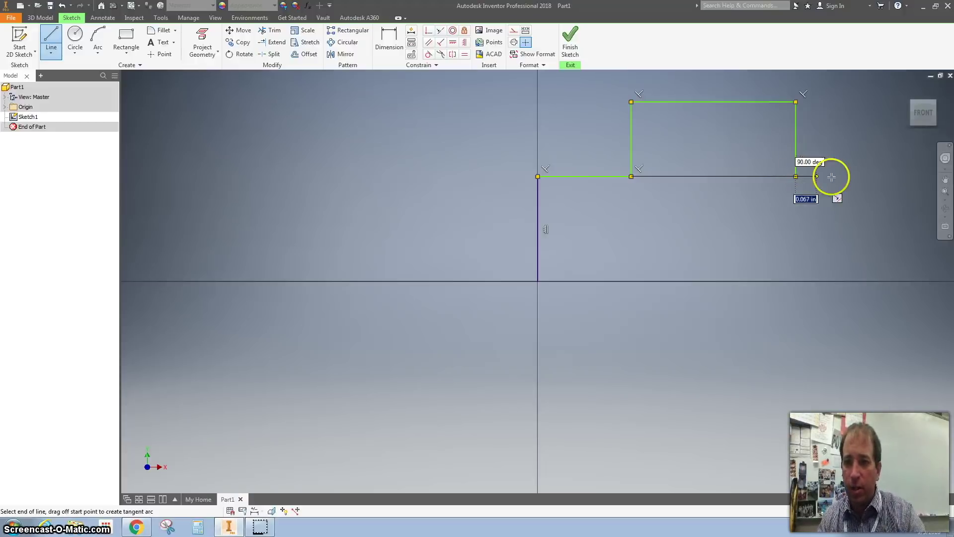
{"action": "left_click", "coordinate": [895, 176]}
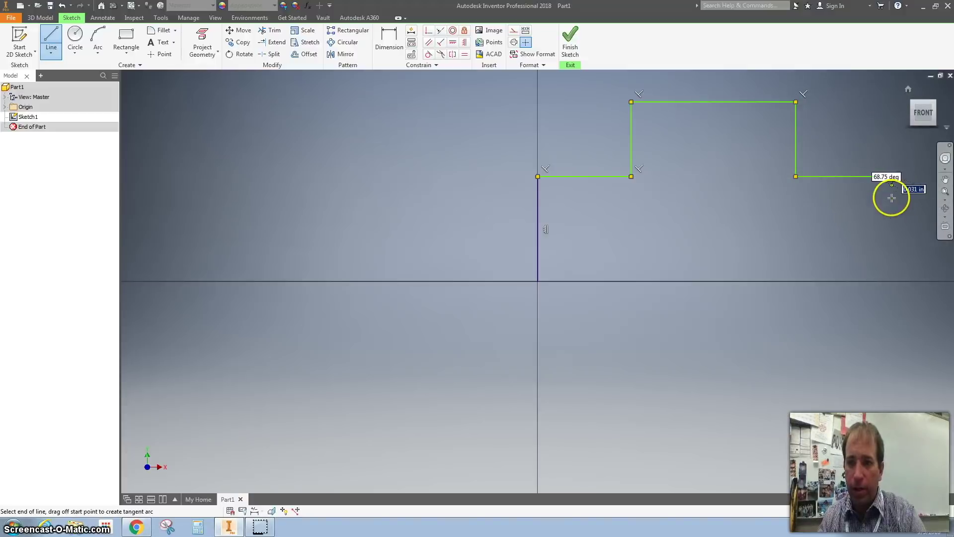
- Draw the right edge and underside slot, closing the profile at the origin, then recentre the view
{"action": "mouse_move", "coordinate": [899, 277]}
{"action": "left_mouse_down"}
{"action": "mouse_move", "coordinate": [890, 238]}
{"action": "mouse_move", "coordinate": [886, 283]}
{"action": "mouse_move", "coordinate": [895, 284]}
{"action": "left_mouse_up"}
{"action": "left_click", "coordinate": [895, 281]}
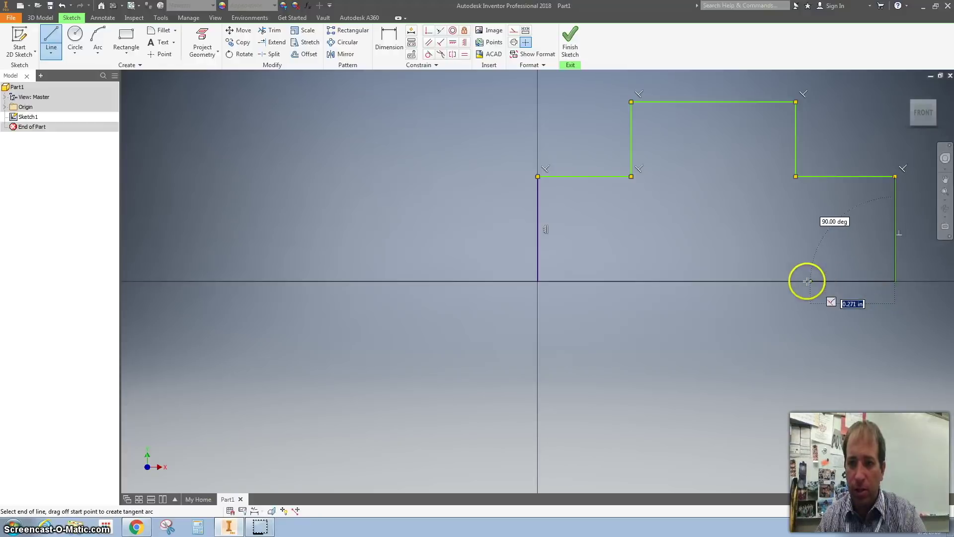
{"action": "left_click", "coordinate": [858, 281]}
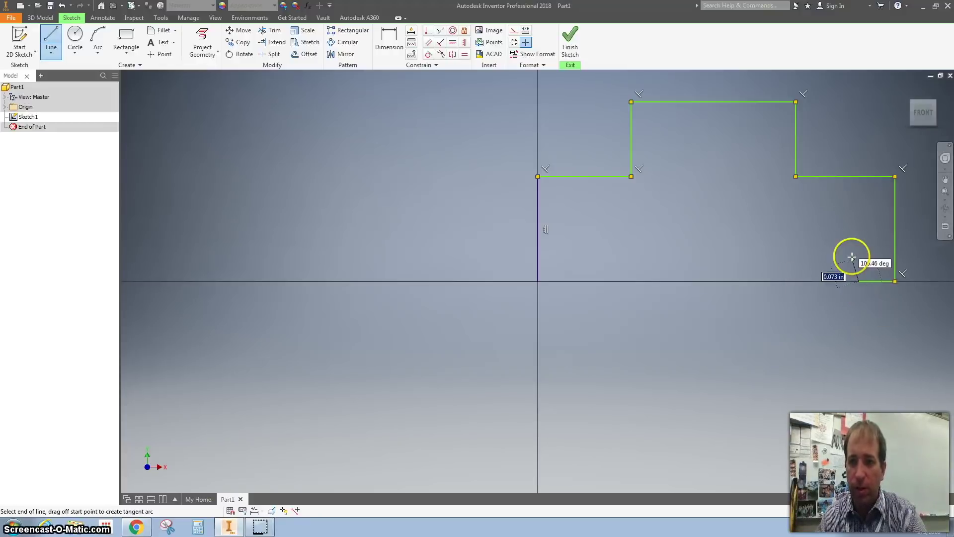
{"action": "left_click", "coordinate": [859, 228]}
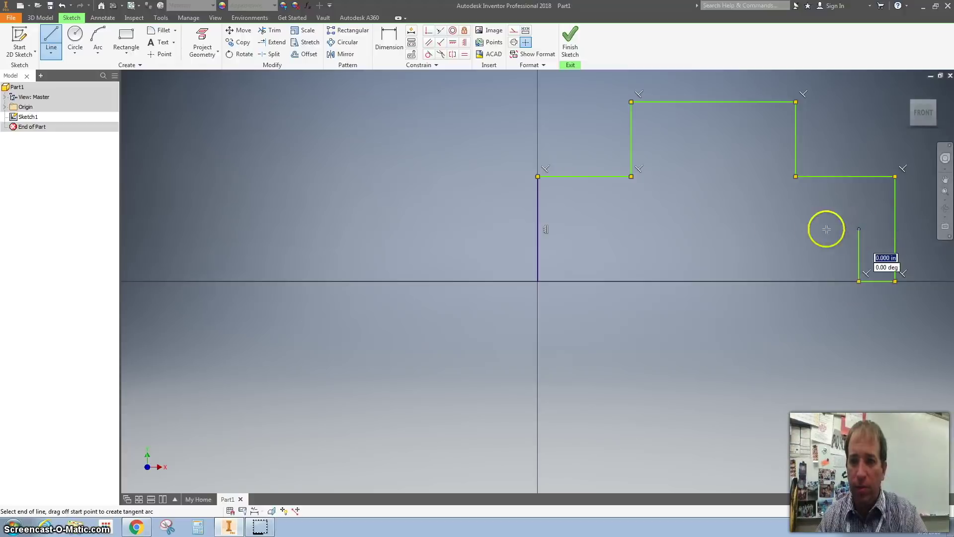
{"action": "left_click", "coordinate": [576, 229]}
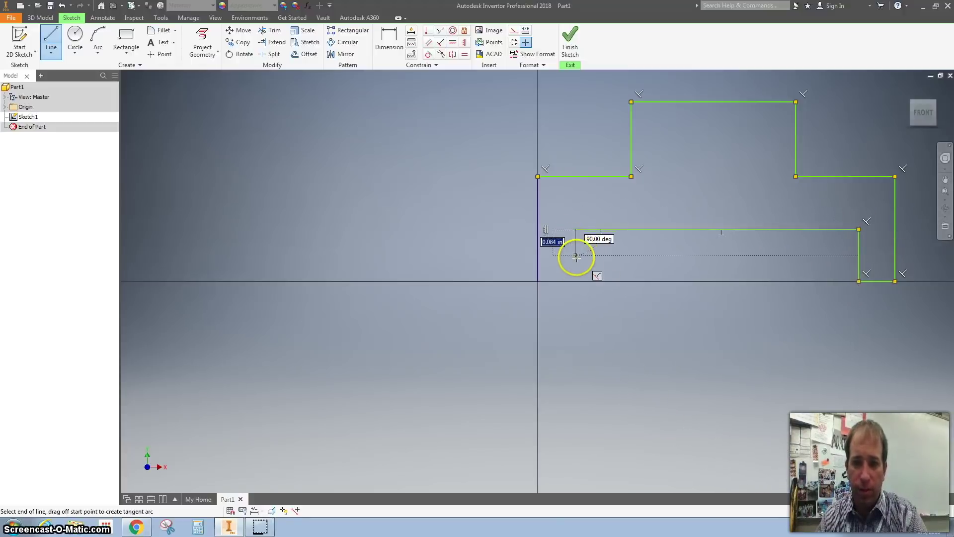
{"action": "left_click", "coordinate": [575, 281]}
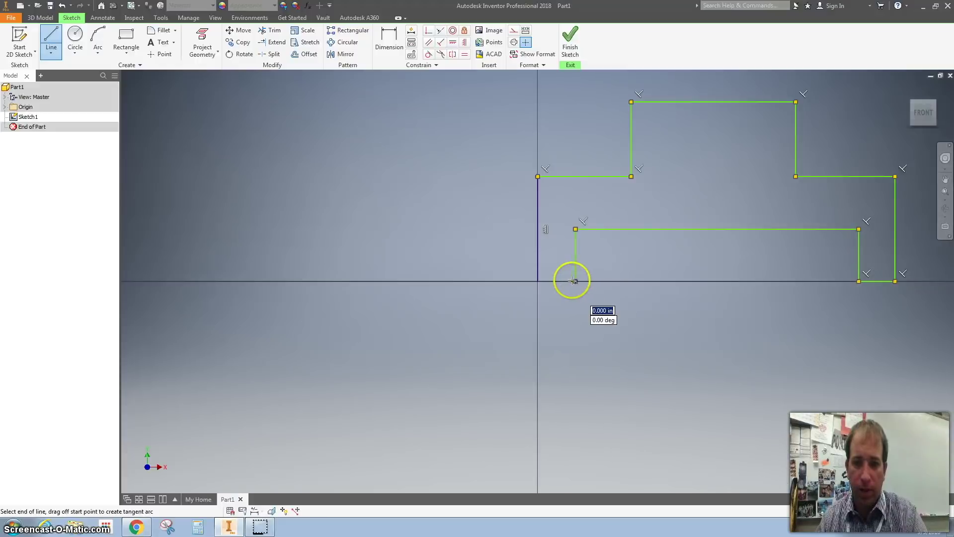
{"action": "left_click", "coordinate": [537, 281]}
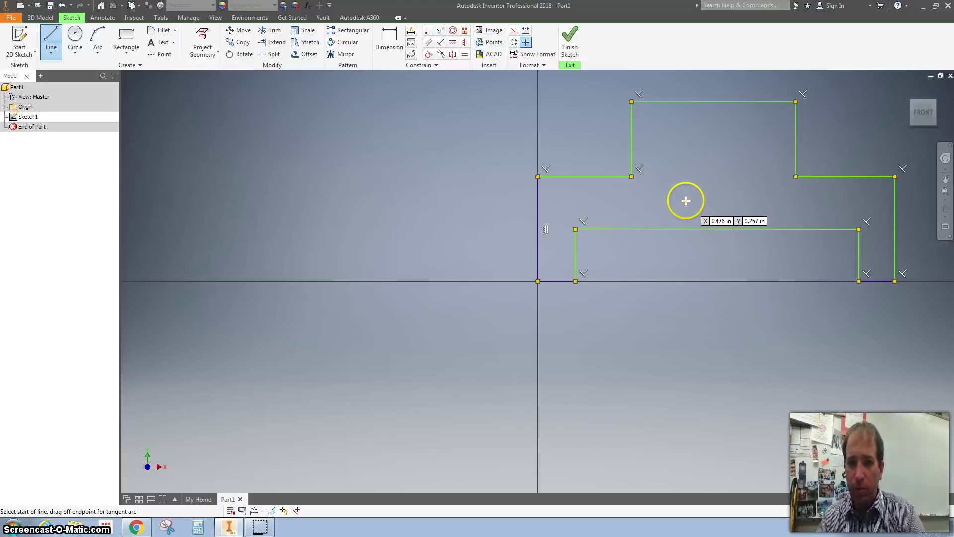
{"action": "middle_click_drag", "start_coordinate": [672, 202], "coordinate": [447, 272]}
{"action": "scroll", "coordinate": [447, 272], "scroll_direction": "up", "scroll_amount": 1}
{"action": "scroll", "coordinate": [463, 259], "scroll_direction": "up", "scroll_amount": 3}
{"action": "scroll", "coordinate": [462, 258], "scroll_direction": "down", "scroll_amount": 4}
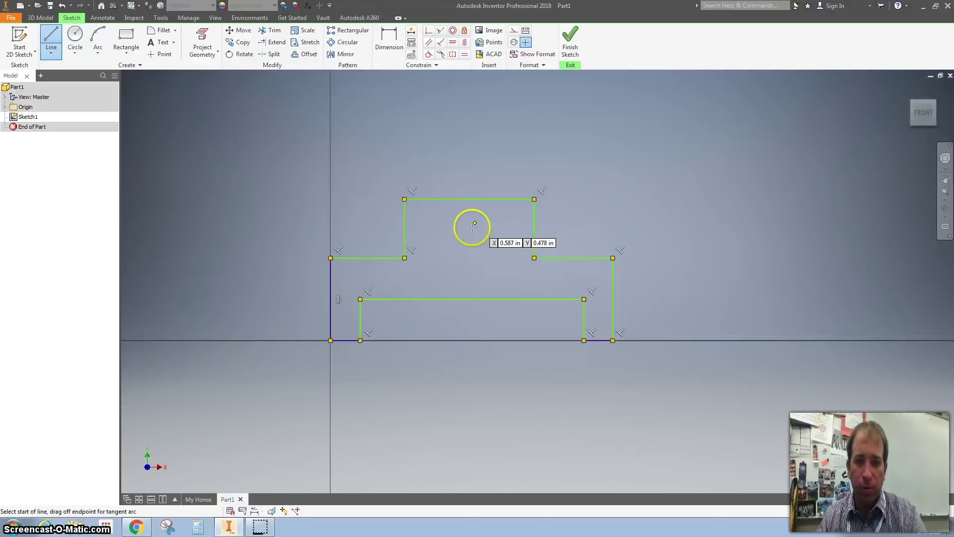
{"action": "mouse_move", "coordinate": [469, 223]}
{"action": "middle_mouse_down"}
{"action": "mouse_move", "coordinate": [603, 213]}
{"action": "mouse_move", "coordinate": [522, 233]}
{"action": "middle_mouse_up"}
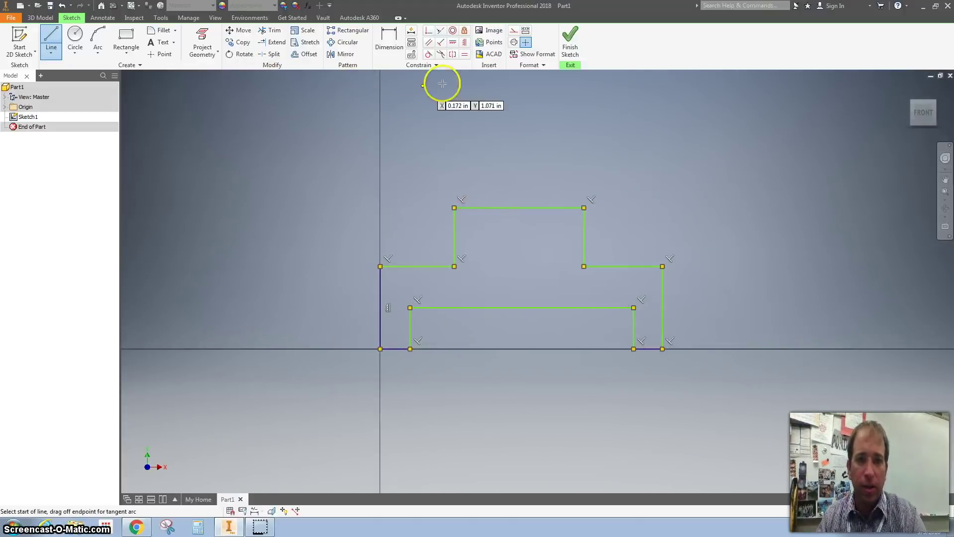
{"action": "left_click", "coordinate": [454, 207]}
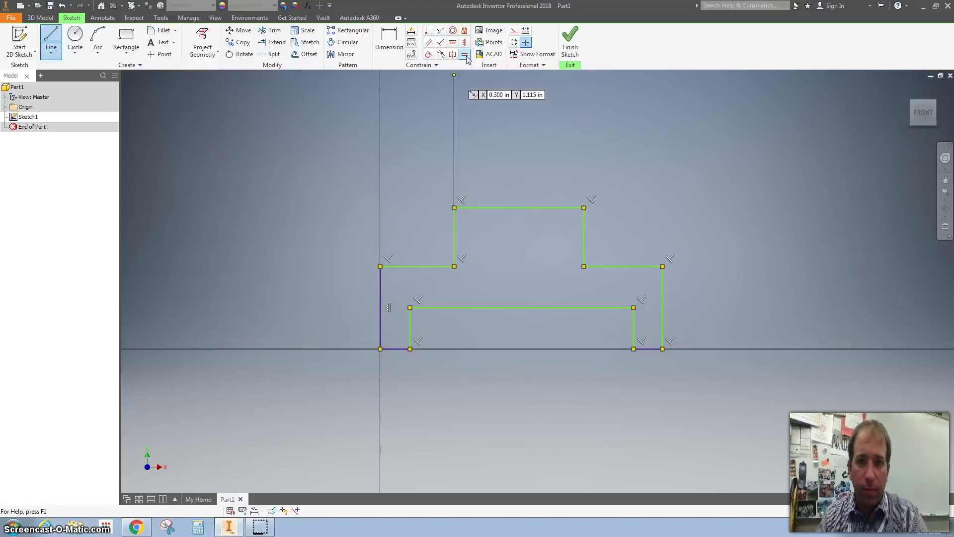
- Make the left and right ledges equal, cancelling the over-constraining outer-edge equal
{"action": "left_click", "coordinate": [465, 56]}
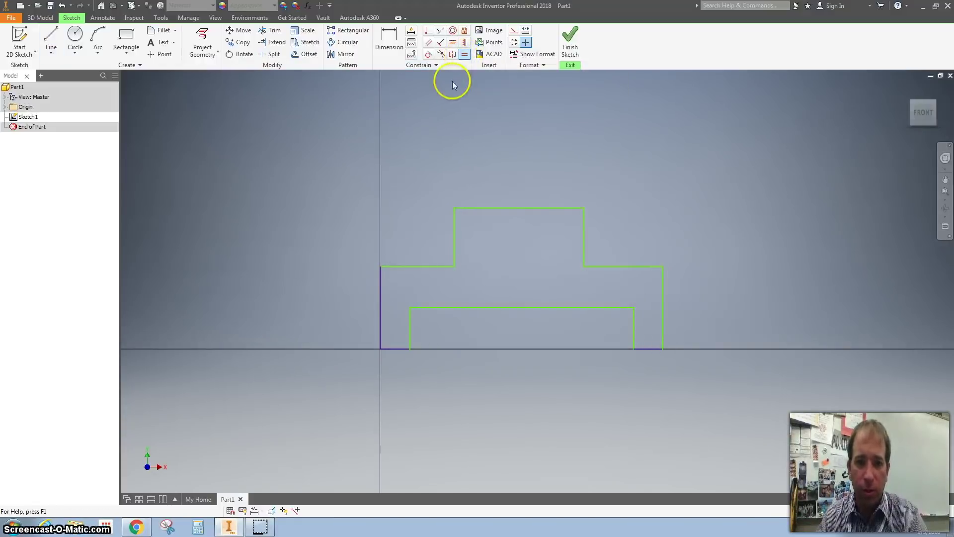
{"action": "left_click", "coordinate": [383, 279]}
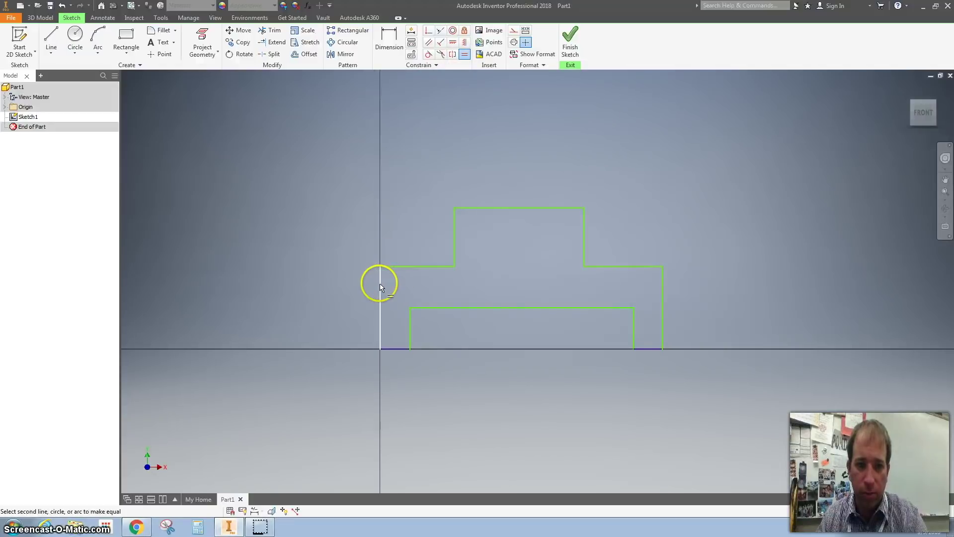
{"action": "left_click", "coordinate": [661, 287]}
{"action": "left_click", "coordinate": [217, 92]}
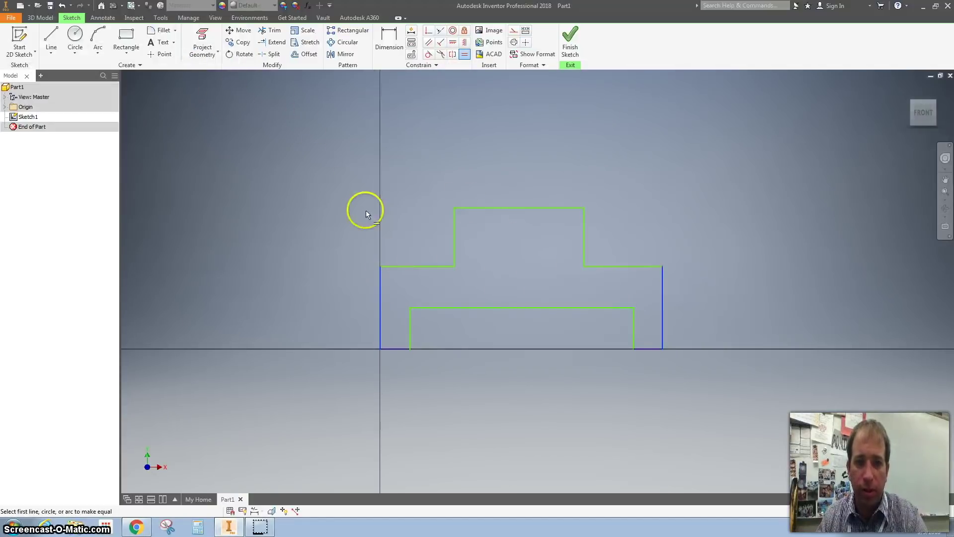
{"action": "left_click", "coordinate": [424, 266]}
{"action": "left_click", "coordinate": [624, 267]}
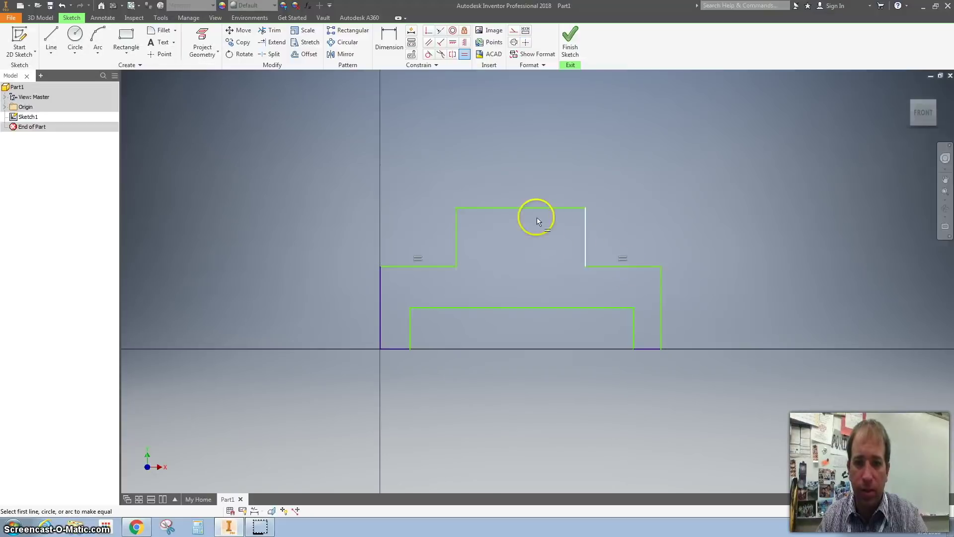
- Make the raised step's sides and the two short bottom segments equal length
{"action": "left_click", "coordinate": [456, 226]}
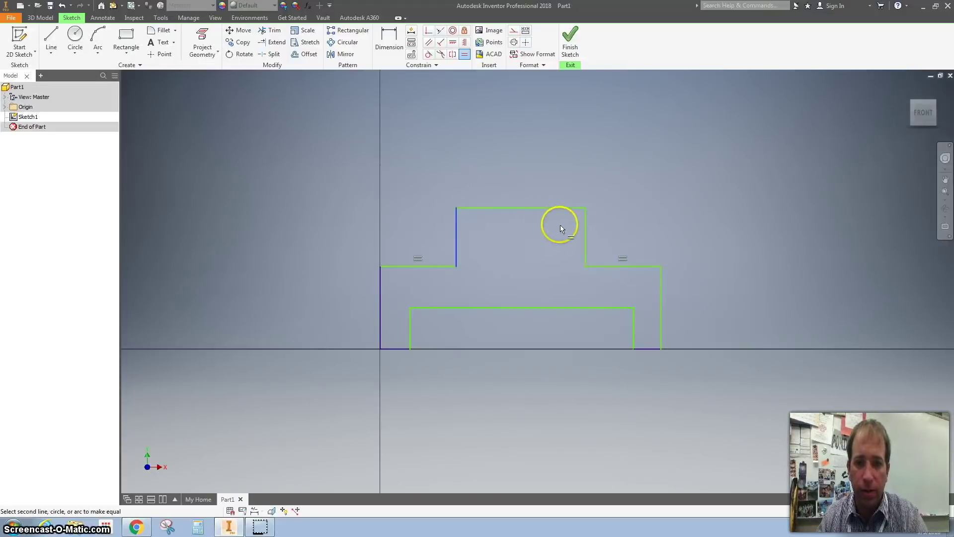
{"action": "left_click", "coordinate": [586, 224]}
{"action": "left_click", "coordinate": [217, 93]}
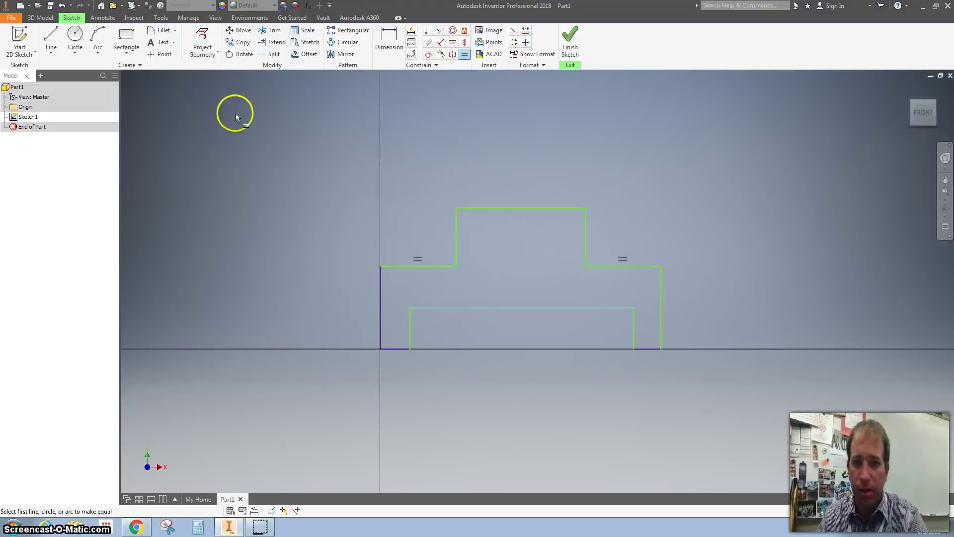
{"action": "left_click", "coordinate": [410, 318]}
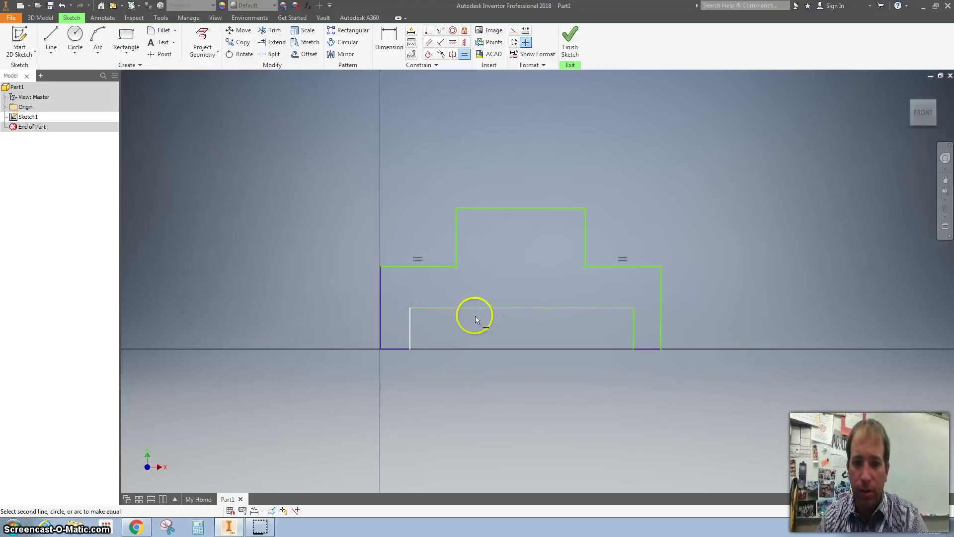
{"action": "left_click", "coordinate": [633, 328]}
{"action": "left_click", "coordinate": [217, 92]}
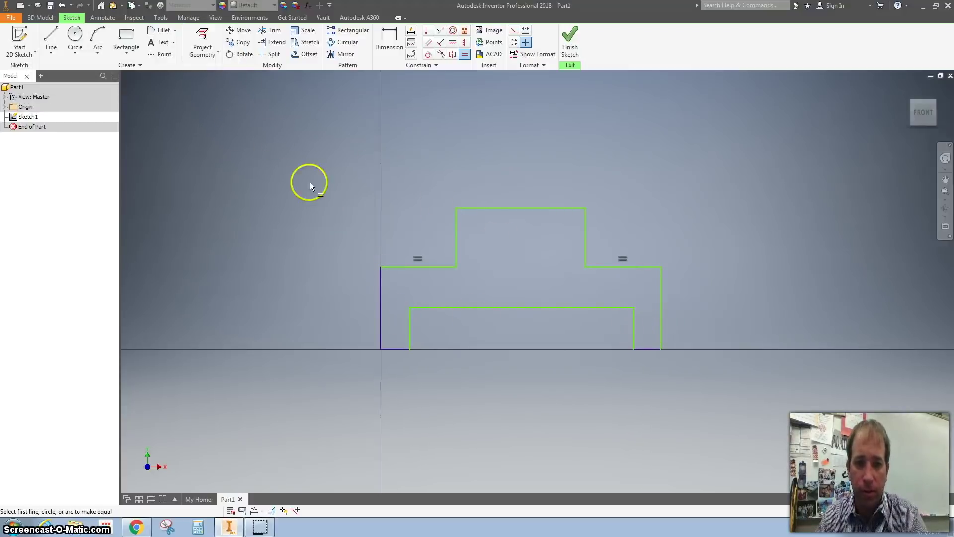
{"action": "left_click", "coordinate": [401, 349]}
{"action": "left_click", "coordinate": [642, 350]}
{"action": "left_click", "coordinate": [387, 57]}
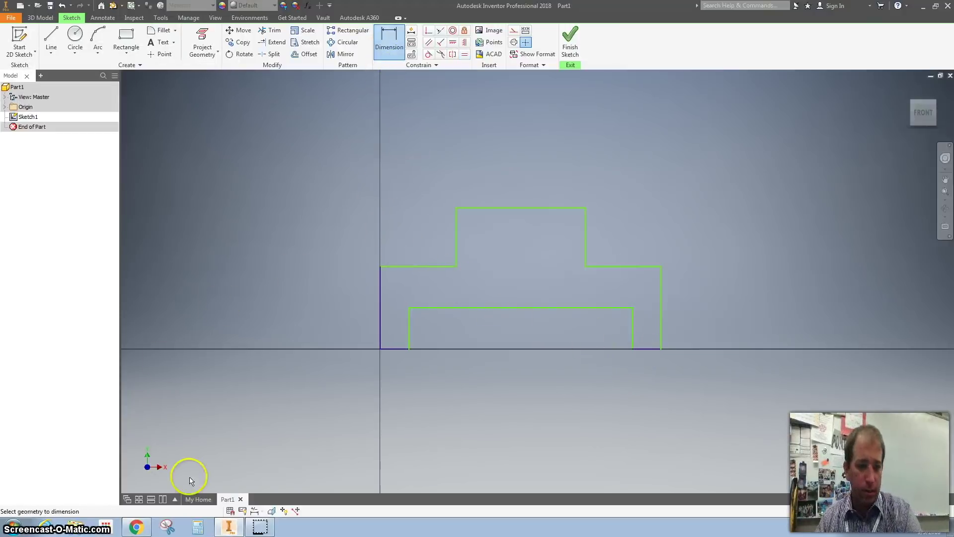
{"action": "left_click", "coordinate": [146, 526]}
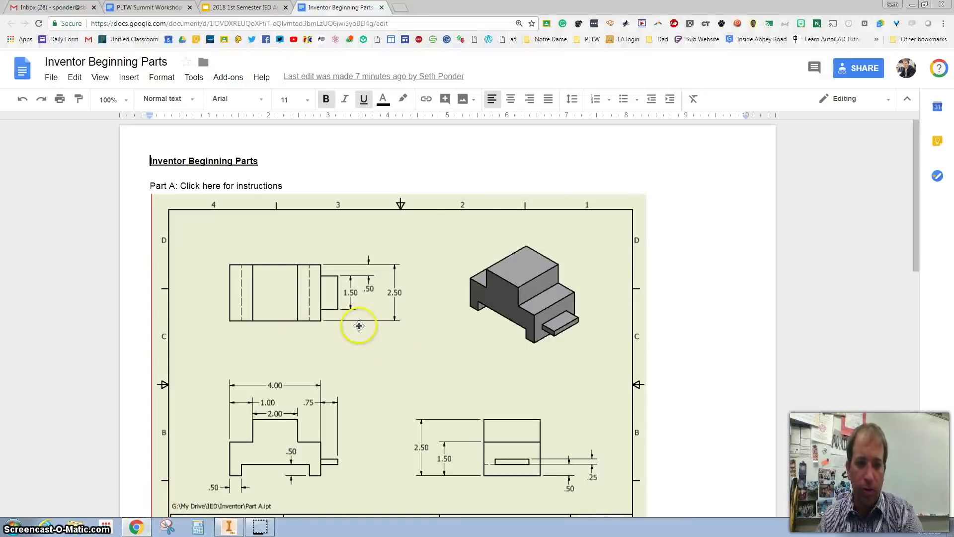
{"action": "scroll", "coordinate": [358, 323], "scroll_direction": "down", "scroll_amount": 3}
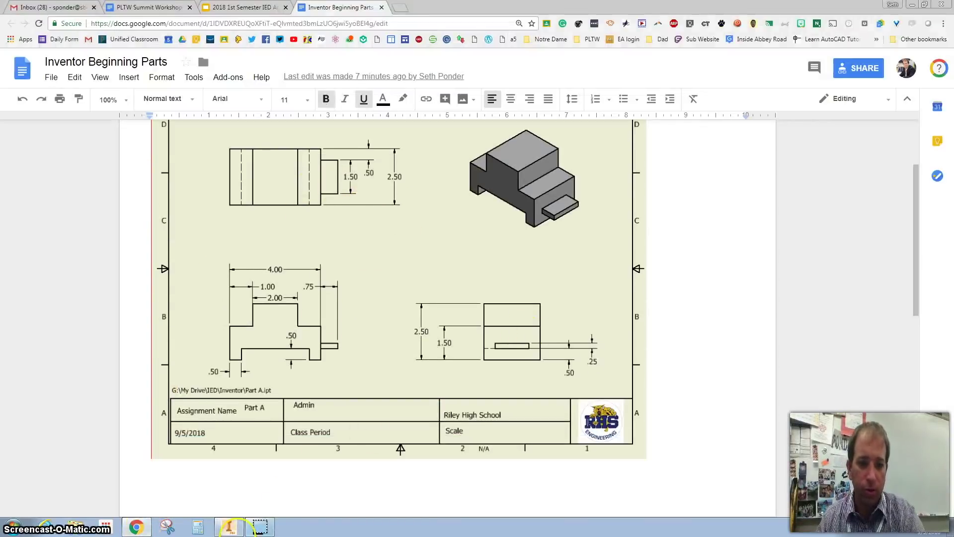
{"action": "left_click", "coordinate": [230, 527]}
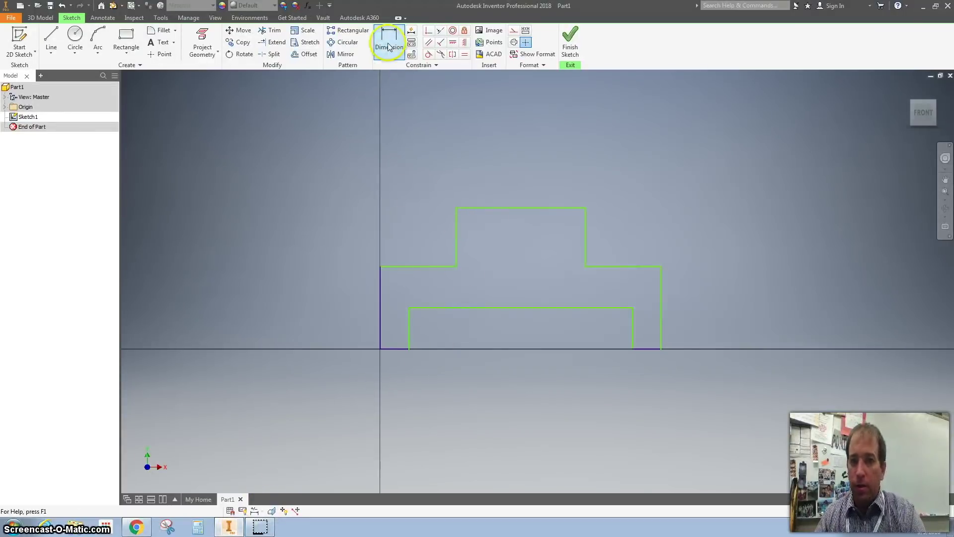
- Dimension the profile's overall width as 4.000 and fit the sketch in view
{"action": "left_click", "coordinate": [390, 315]}
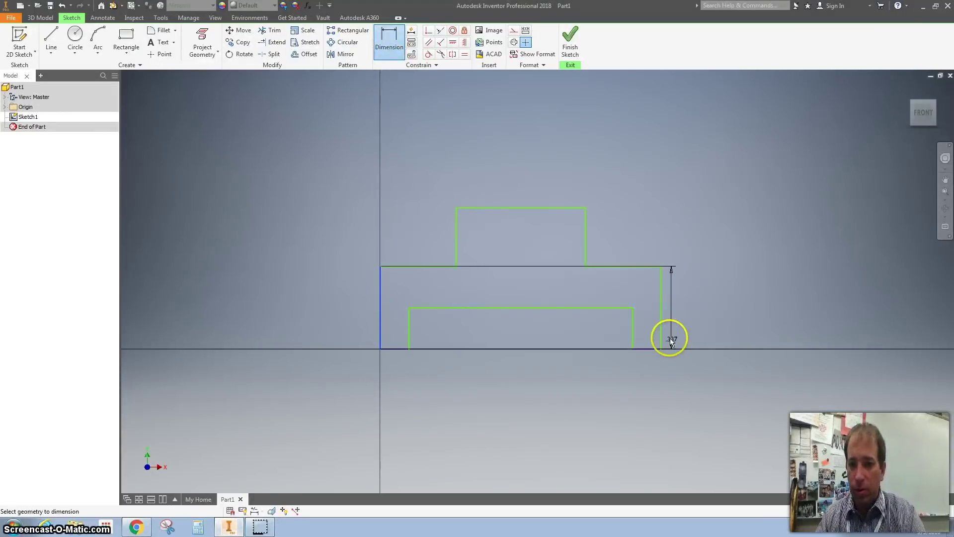
{"action": "left_click", "coordinate": [661, 330]}
{"action": "left_click", "coordinate": [513, 405]}
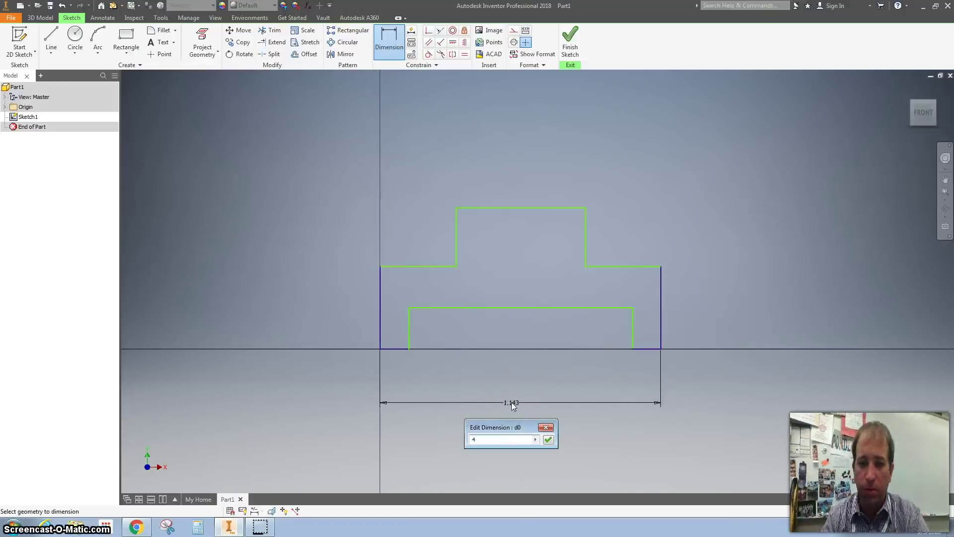
{"action": "key", "text": "Return"}
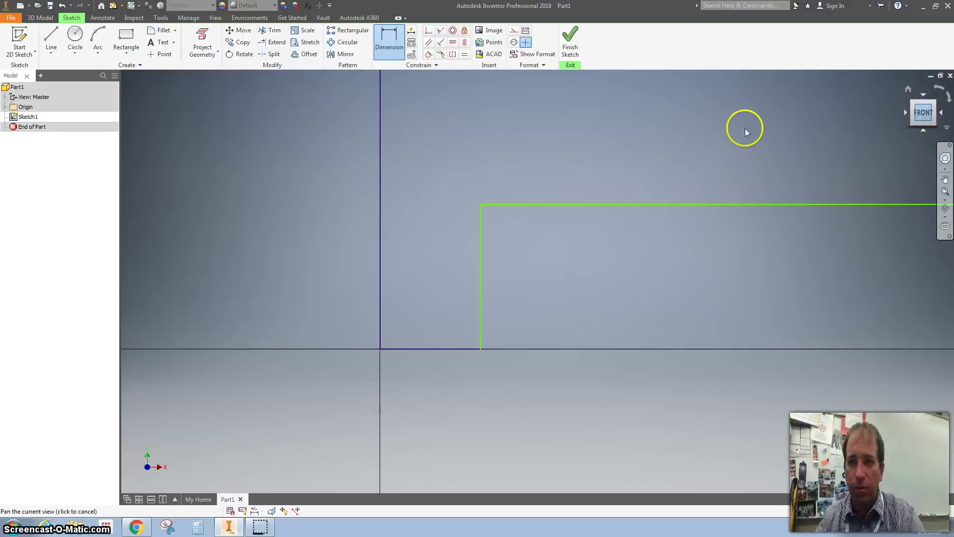
{"action": "left_click", "coordinate": [922, 112]}
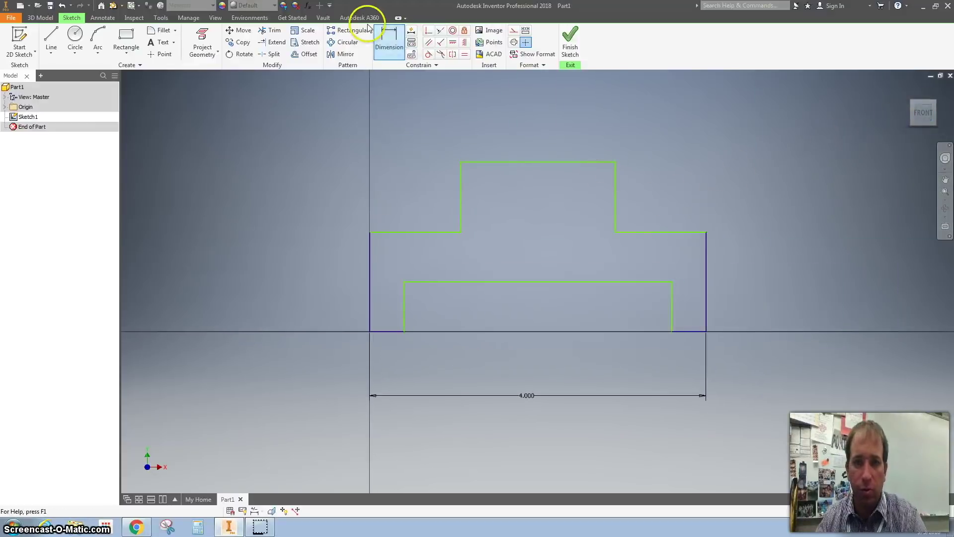
- Dimension the slot with a .500 offset from the left edge and 1.000 height
{"action": "left_click", "coordinate": [387, 42]}
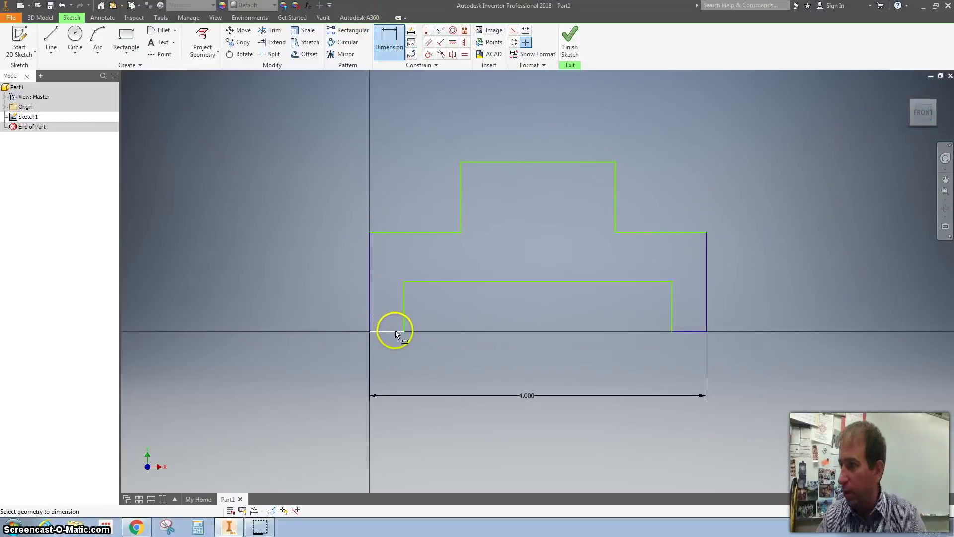
{"action": "left_click", "coordinate": [389, 348]}
{"action": "type", "text": ".5"}
{"action": "key", "text": "Return"}
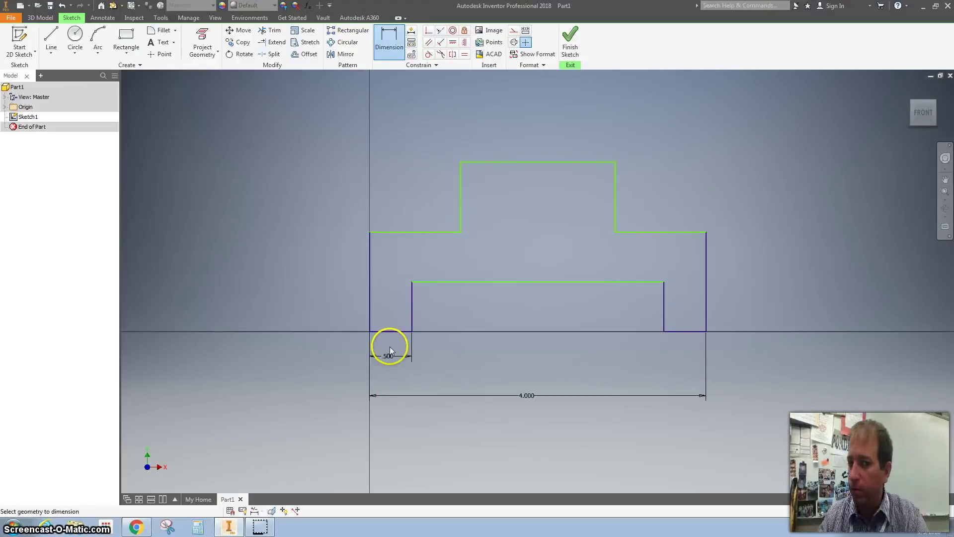
{"action": "left_click", "coordinate": [412, 305]}
{"action": "left_click", "coordinate": [439, 303]}
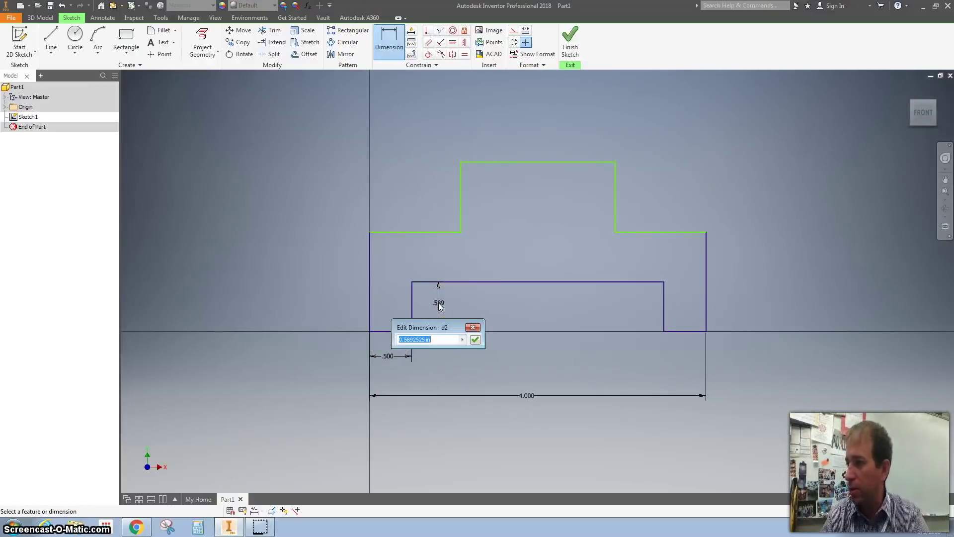
{"action": "type", "text": "1"}
{"action": "key", "text": "Return"}
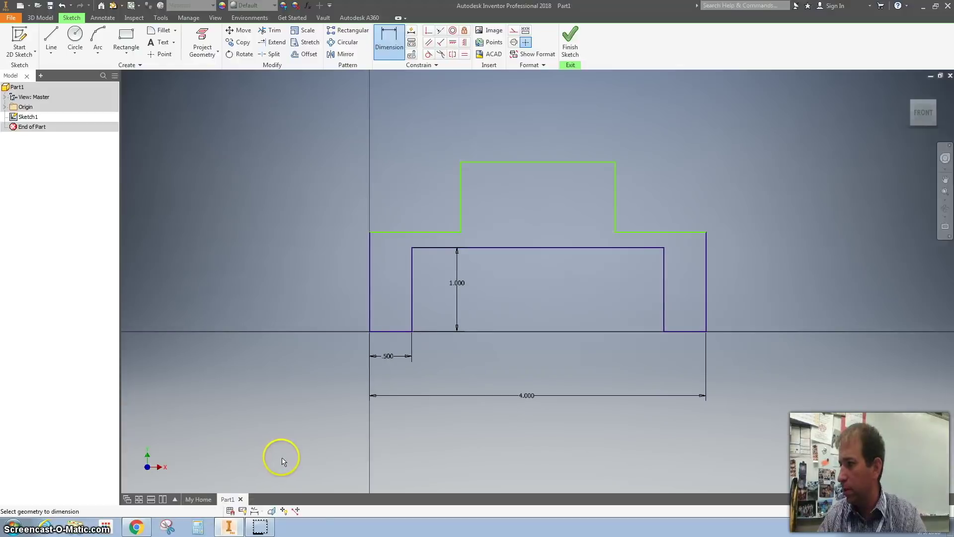
- Set the left height to 1.500 and the lower step width to 1.000
{"action": "left_click", "coordinate": [368, 297]}
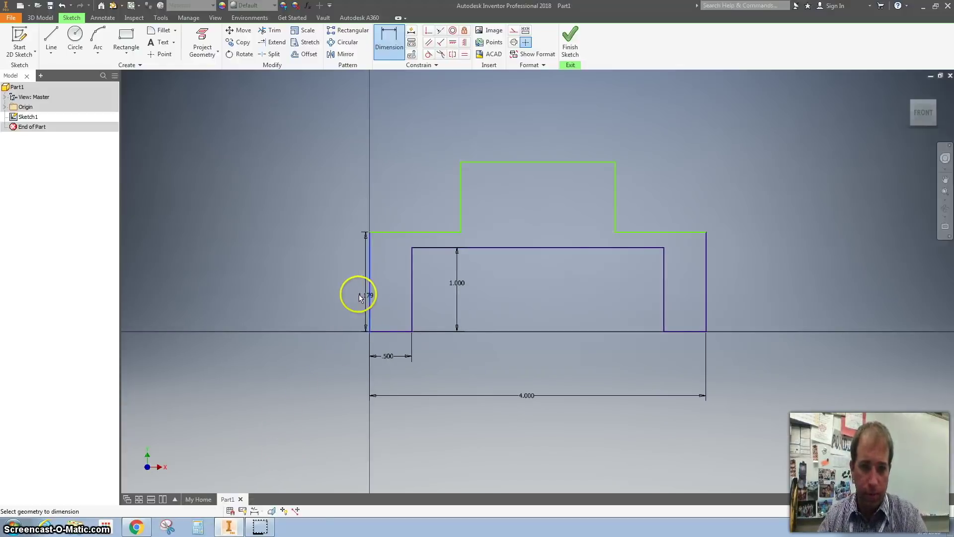
{"action": "left_click", "coordinate": [342, 292]}
{"action": "type", "text": "1.5"}
{"action": "key", "text": "Return"}
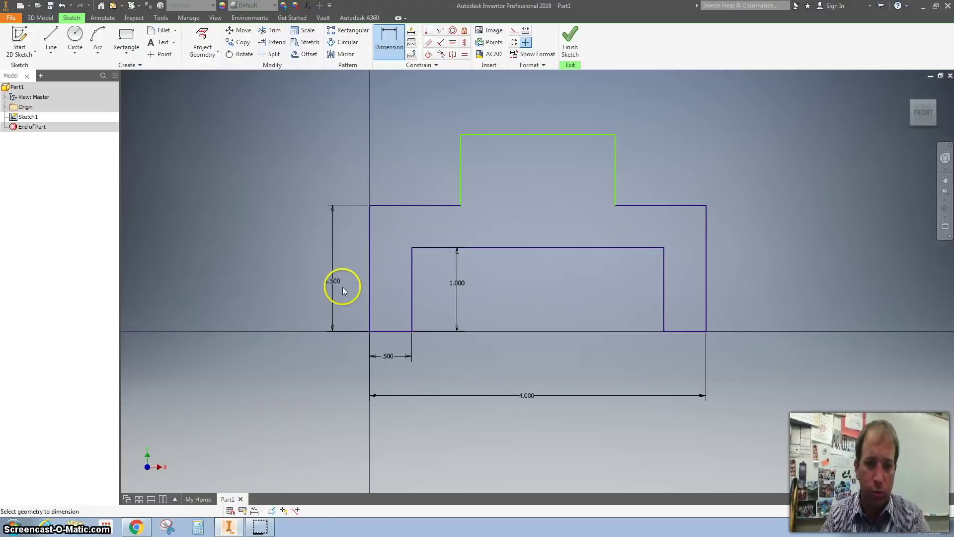
{"action": "left_click", "coordinate": [391, 204]}
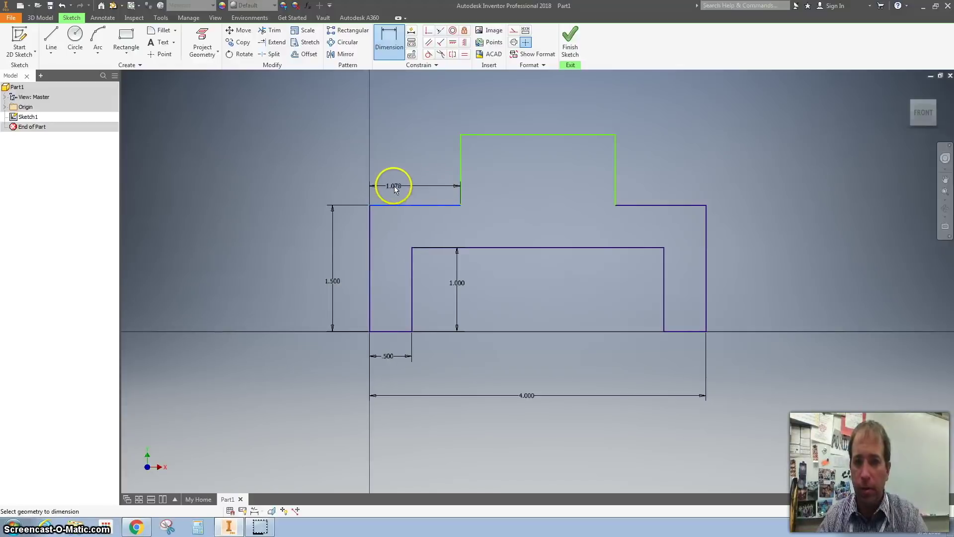
{"action": "left_click", "coordinate": [393, 186]}
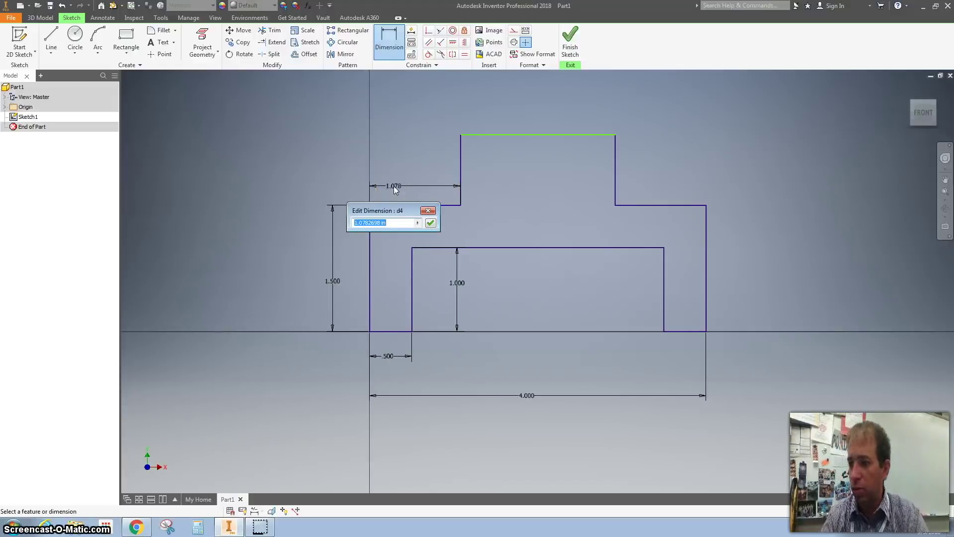
{"action": "type", "text": "1"}
{"action": "key", "text": "Return"}
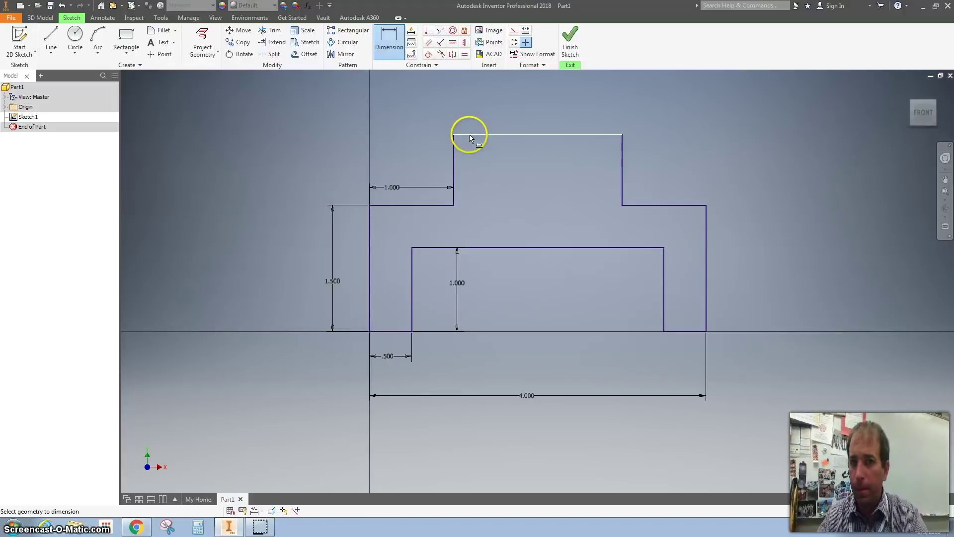
- Delete the driven 2.000 top-width dimension and recheck the Part A reference drawing
{"action": "left_click", "coordinate": [469, 134]}
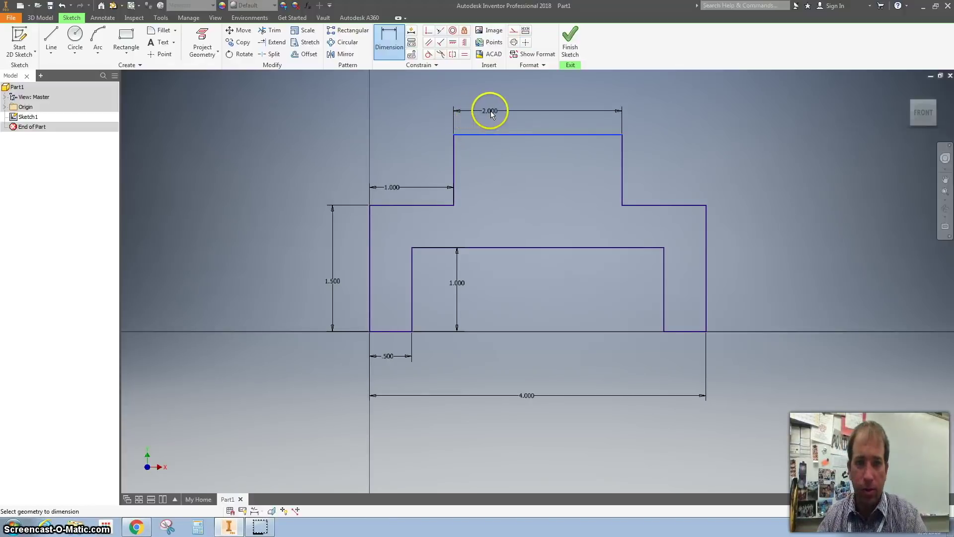
{"action": "left_click", "coordinate": [507, 116]}
{"action": "left_click", "coordinate": [215, 91]}
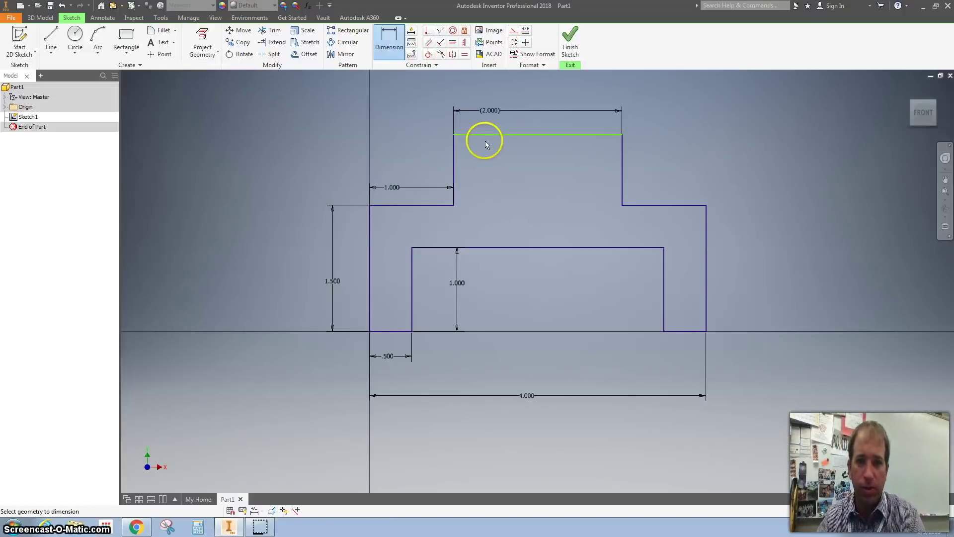
{"action": "left_click", "coordinate": [490, 110]}
{"action": "key", "text": "Delete"}
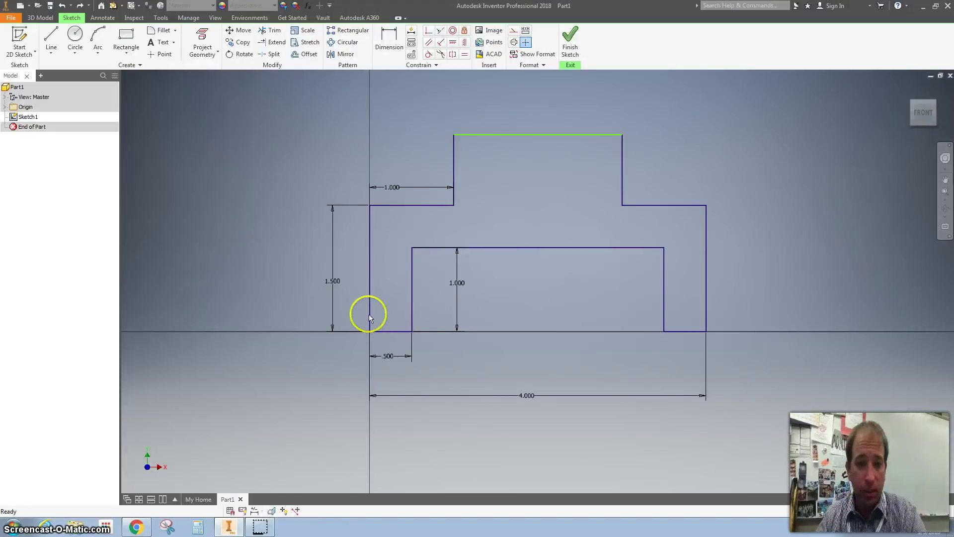
{"action": "left_click", "coordinate": [136, 526]}
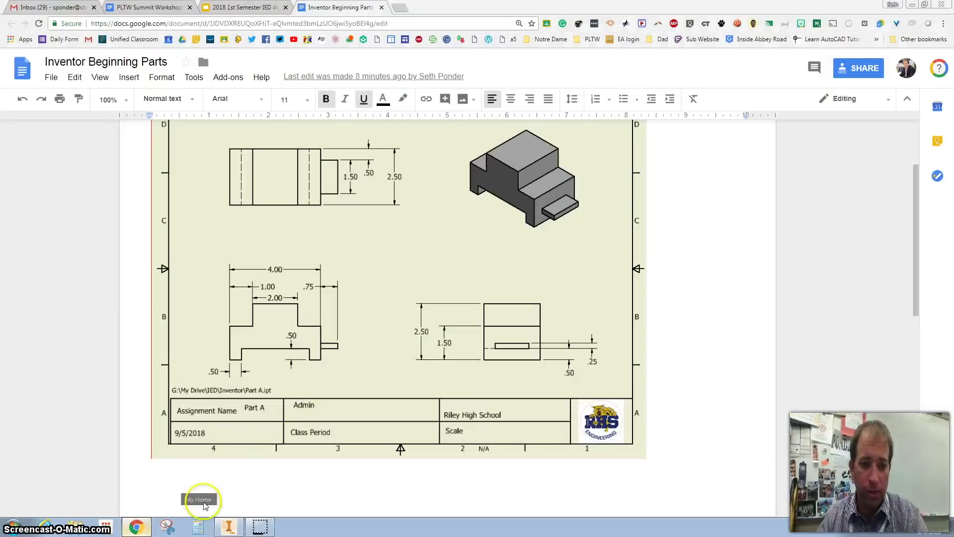
{"action": "left_click", "coordinate": [228, 526]}
- Change the slot height dimension to .500 and finish Sketch1
{"action": "left_click", "coordinate": [458, 284]}
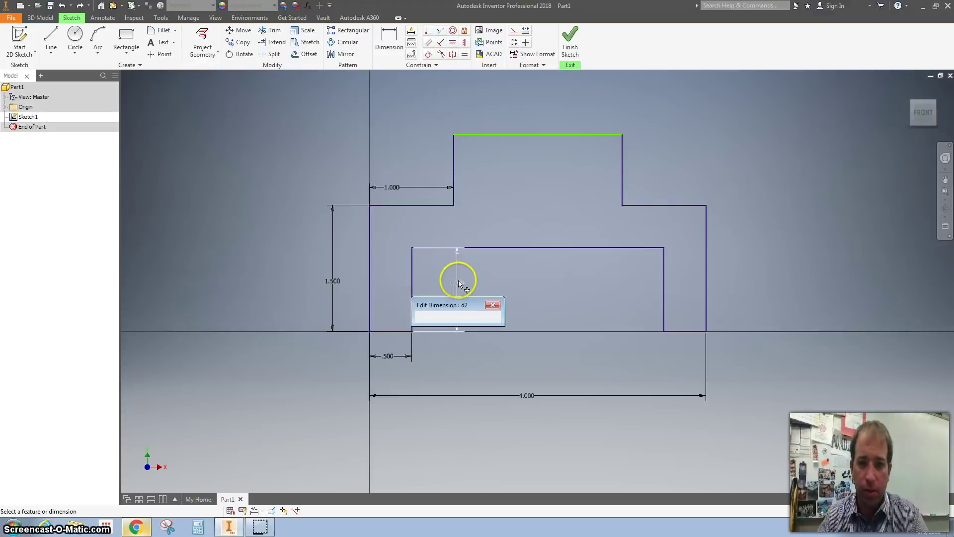
{"action": "type", "text": ".5"}
{"action": "key", "text": "Return"}
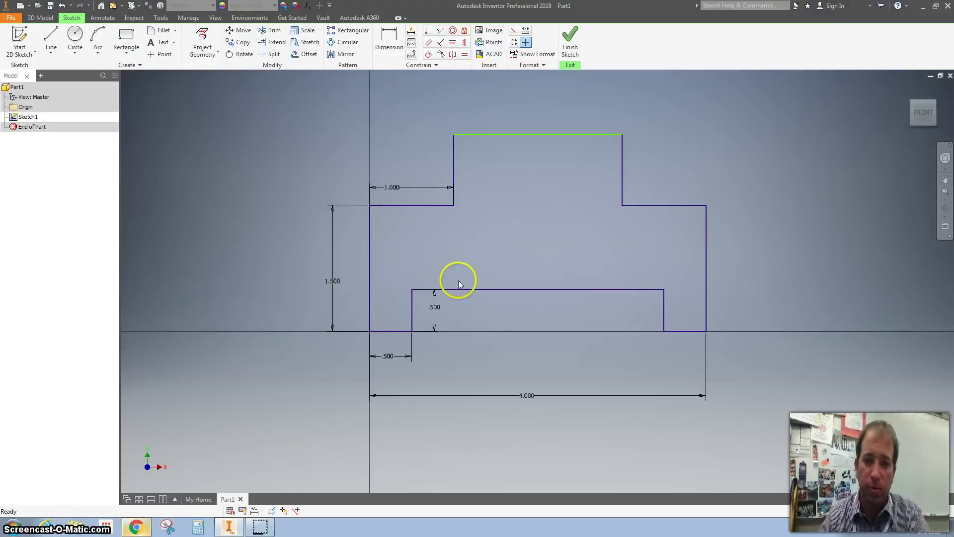
{"action": "left_click", "coordinate": [570, 41]}
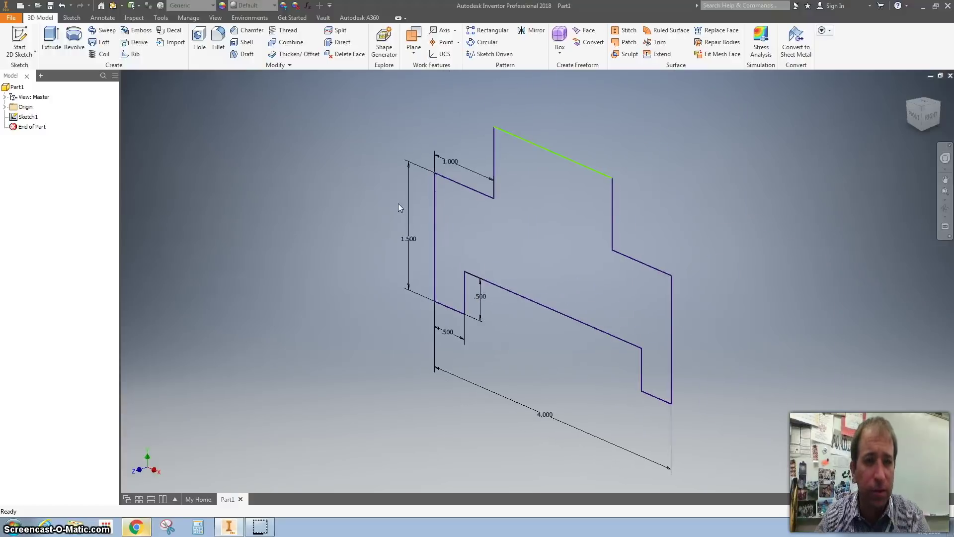
{"action": "left_click", "coordinate": [51, 40]}
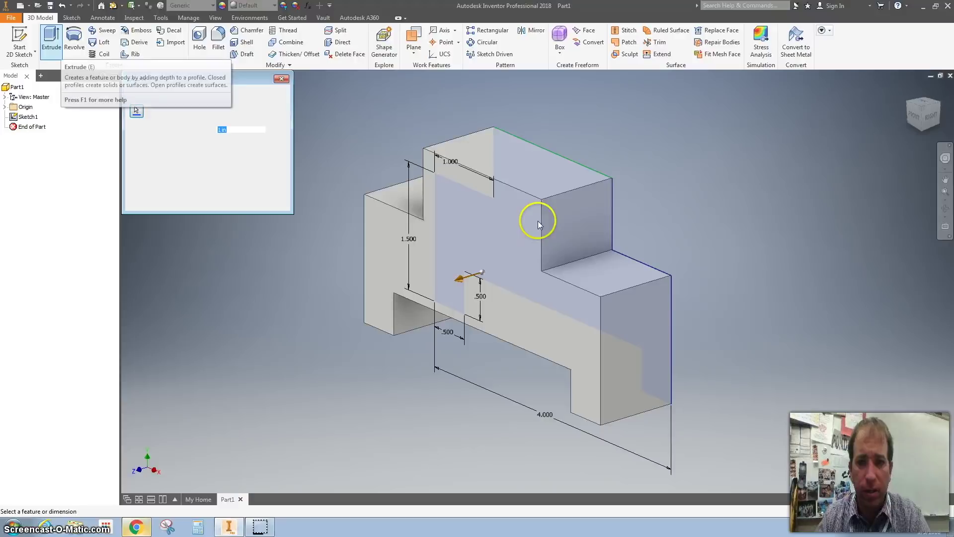
- Extrude the profile 2.5 in into a solid block and start Sketch2 on its end face
{"action": "left_click_drag", "start_coordinate": [263, 89], "coordinate": [295, 251]}
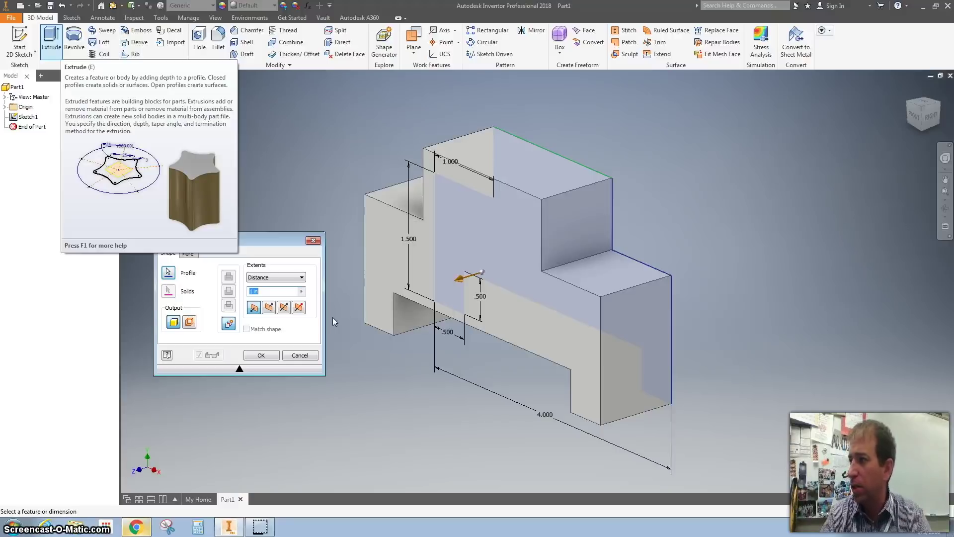
{"action": "type", "text": "2.5"}
{"action": "key", "text": "Return"}
{"action": "left_click", "coordinate": [525, 357]}
{"action": "left_click", "coordinate": [603, 354]}
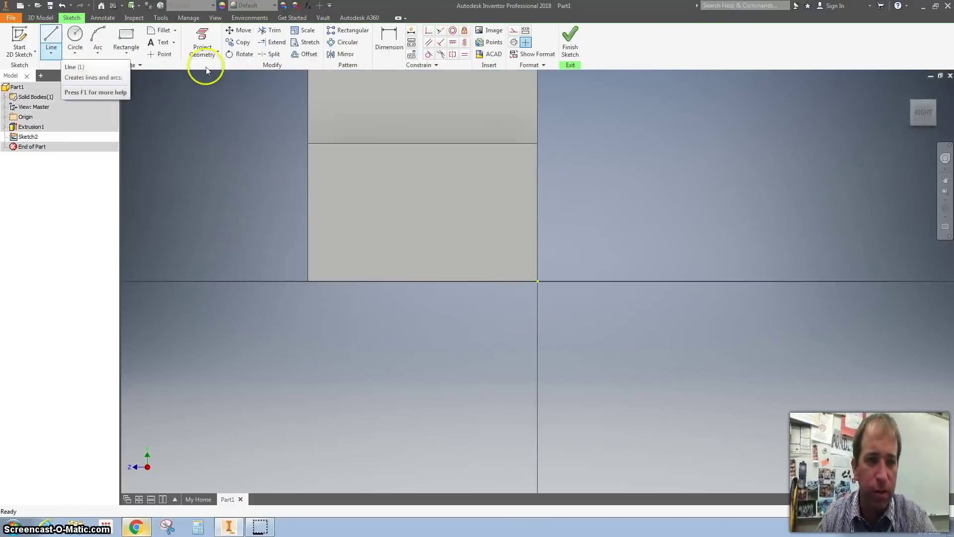
- Project the end face's edges and draw a rectangle inside the face
{"action": "left_click", "coordinate": [202, 46]}
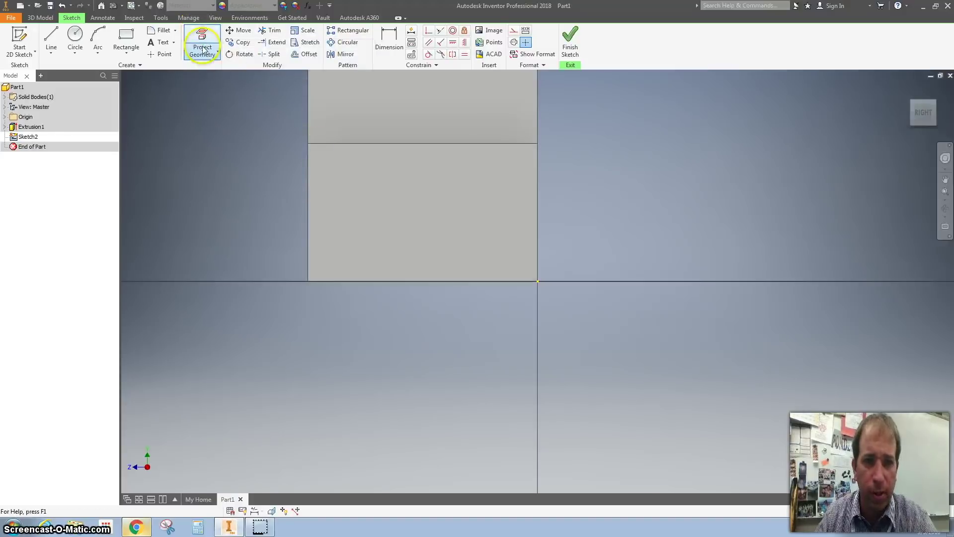
{"action": "left_click", "coordinate": [404, 160]}
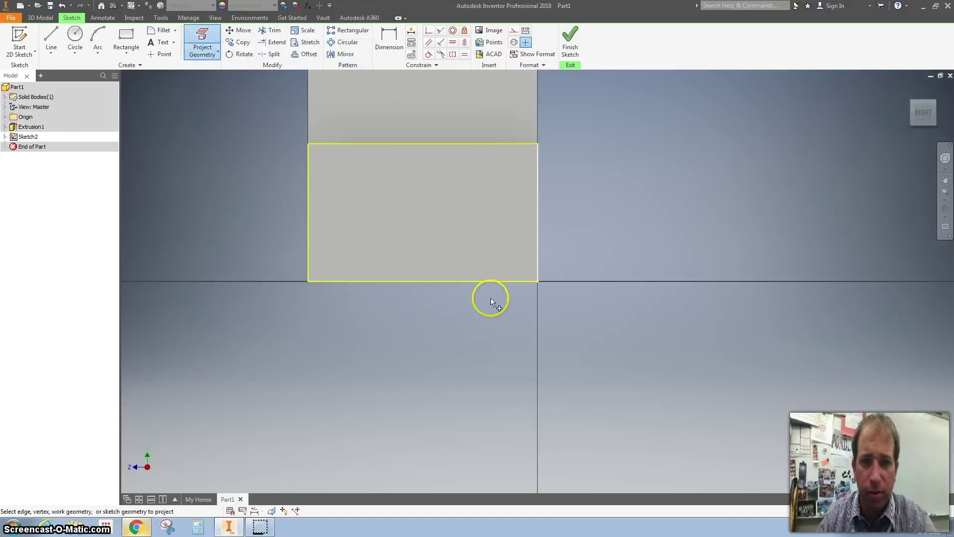
{"action": "left_click", "coordinate": [126, 37]}
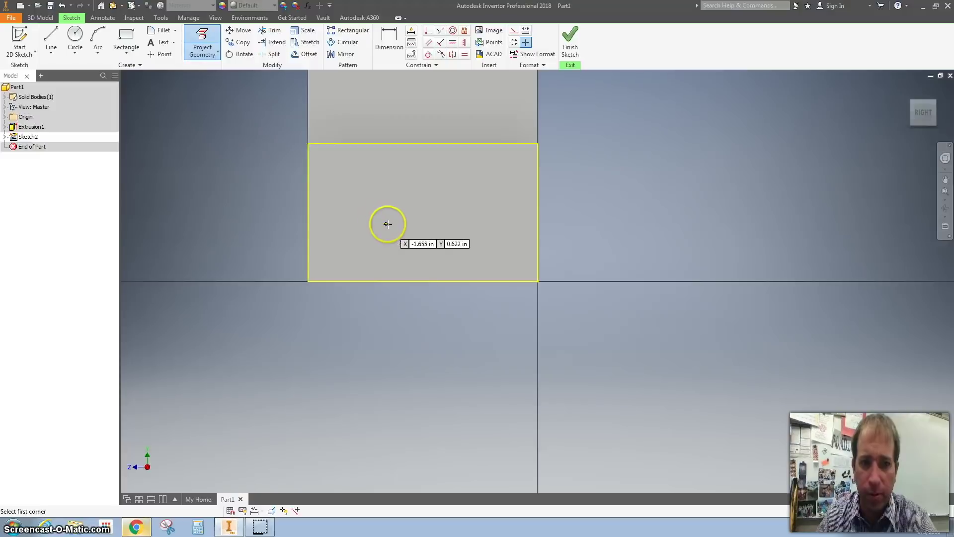
{"action": "left_click", "coordinate": [354, 175]}
{"action": "left_click", "coordinate": [500, 197]}
- Place the rectangle .75 below the face's top edge and give it .25 height
{"action": "left_click", "coordinate": [389, 38]}
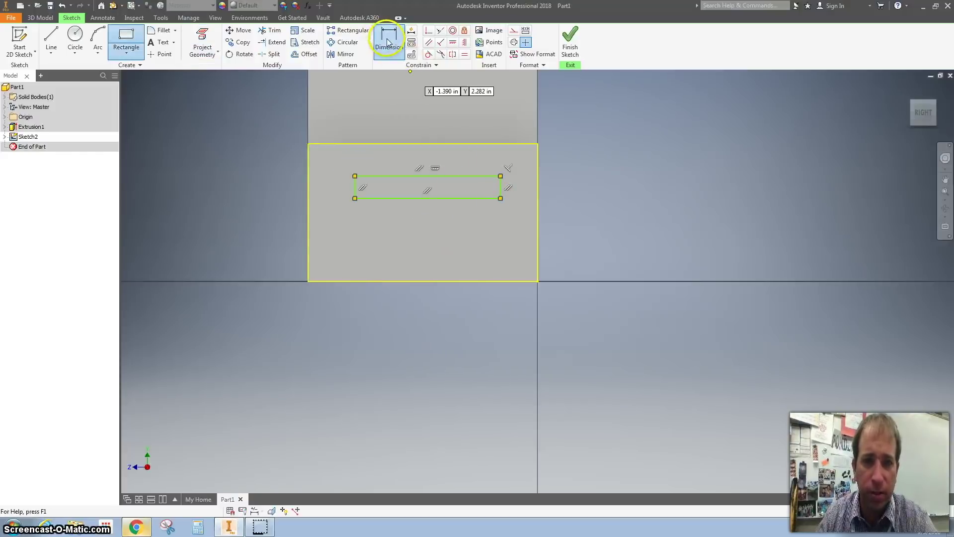
{"action": "left_click", "coordinate": [374, 176]}
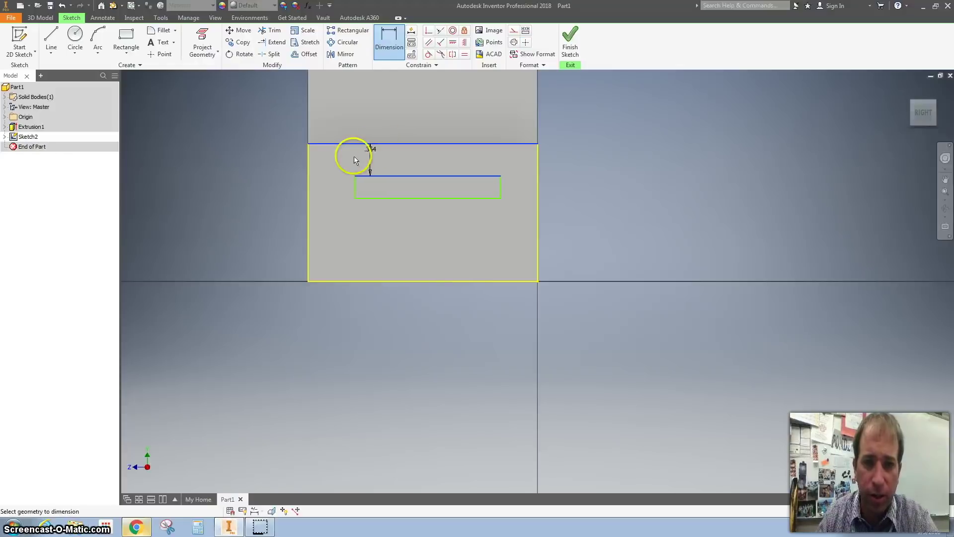
{"action": "left_click", "coordinate": [333, 151]}
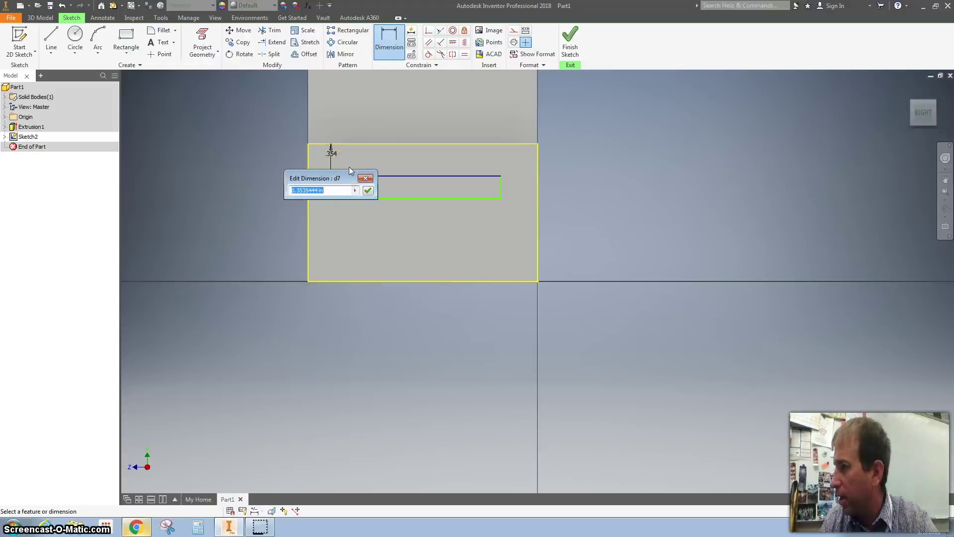
{"action": "type", "text": "0"}
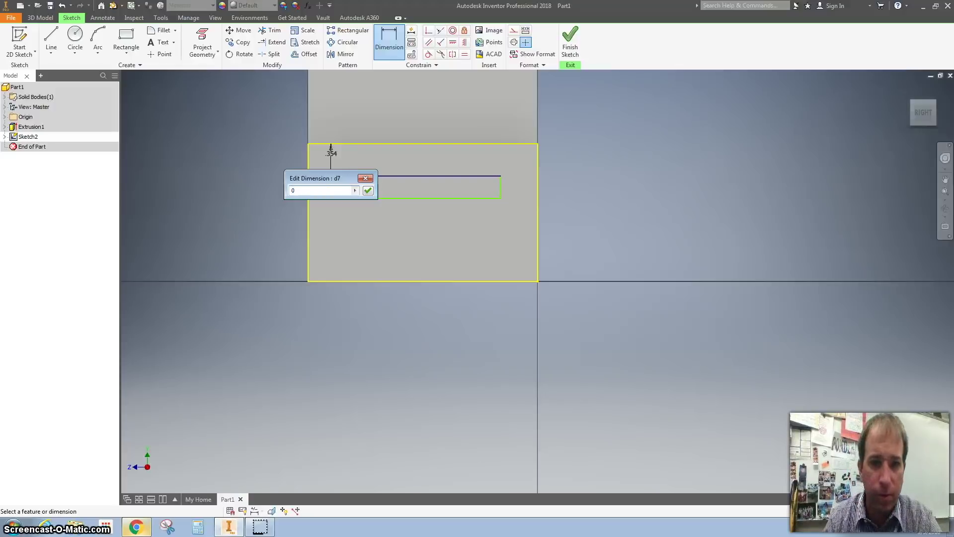
{"action": "type", "text": "75"}
{"action": "key", "text": "Return"}
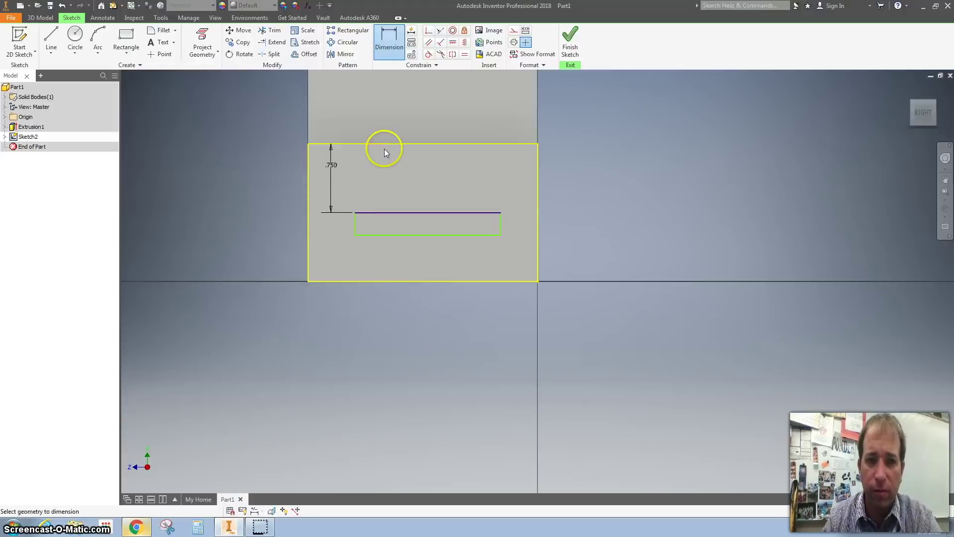
{"action": "left_click", "coordinate": [500, 223]}
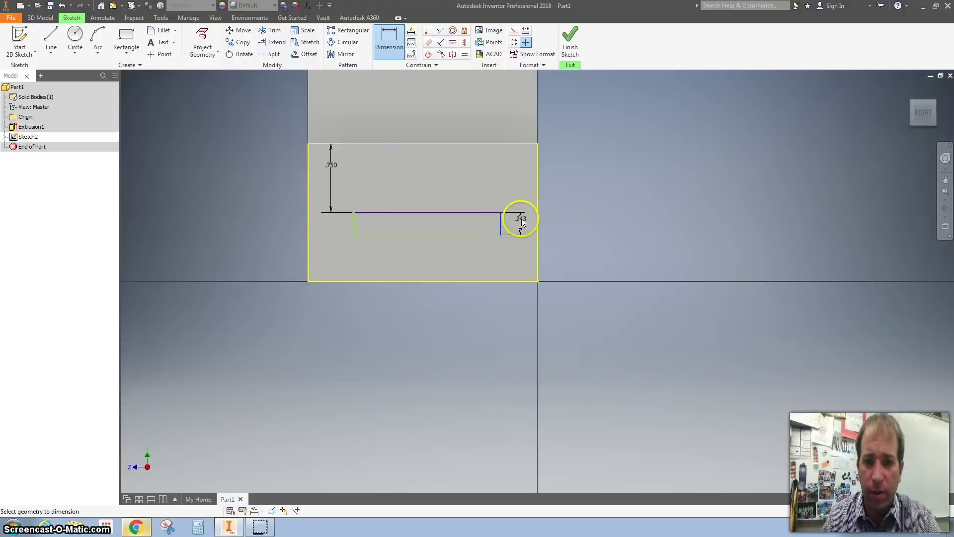
{"action": "left_click", "coordinate": [522, 219]}
{"action": "type", "text": ".25"}
{"action": "key", "text": "Return"}
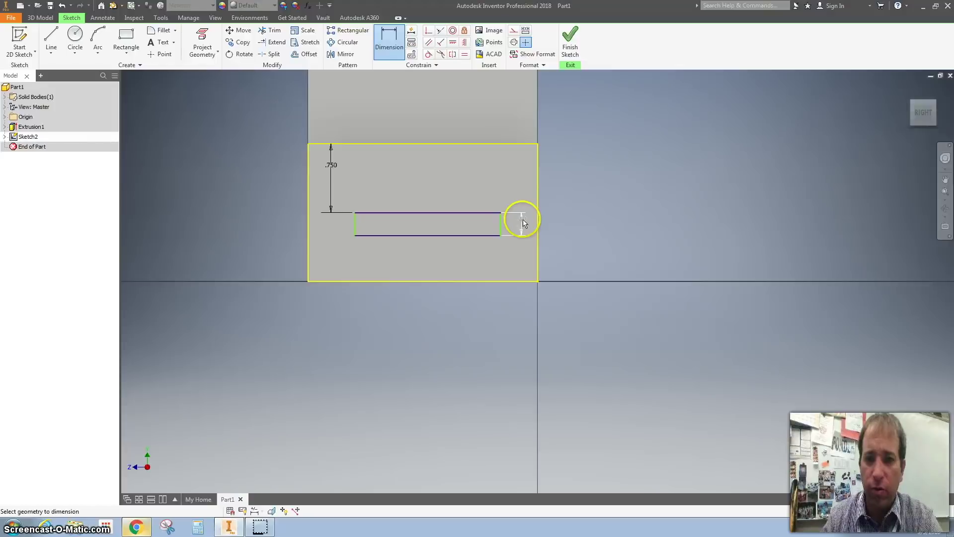
- Set the rectangle width to 1.5 and its offset from the left edge to .5, then finish Sketch2
{"action": "left_click", "coordinate": [486, 213]}
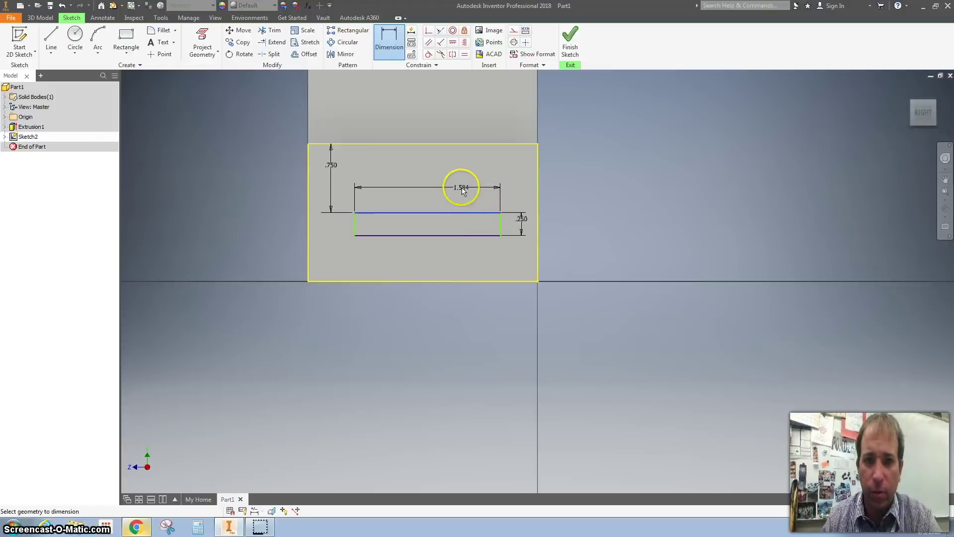
{"action": "left_click", "coordinate": [460, 187]}
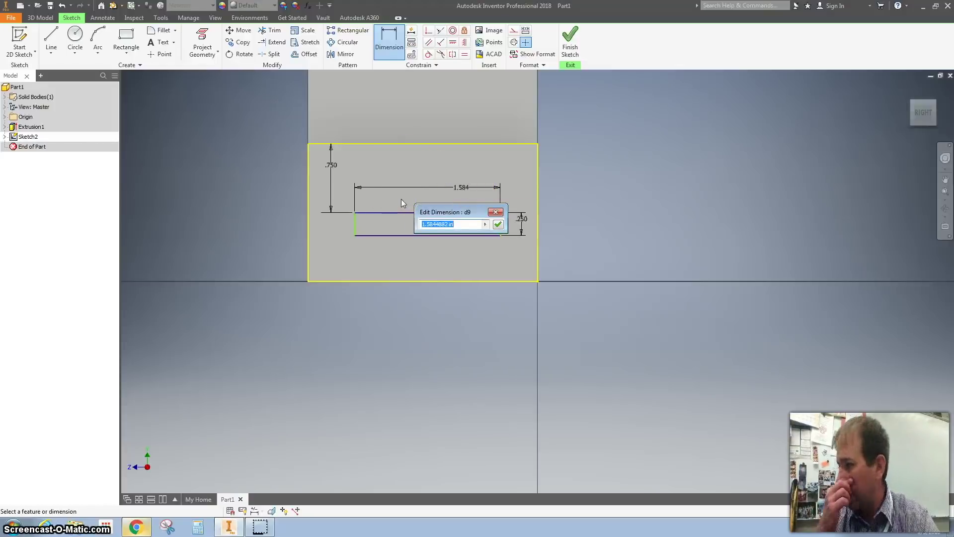
{"action": "type", "text": "1.5"}
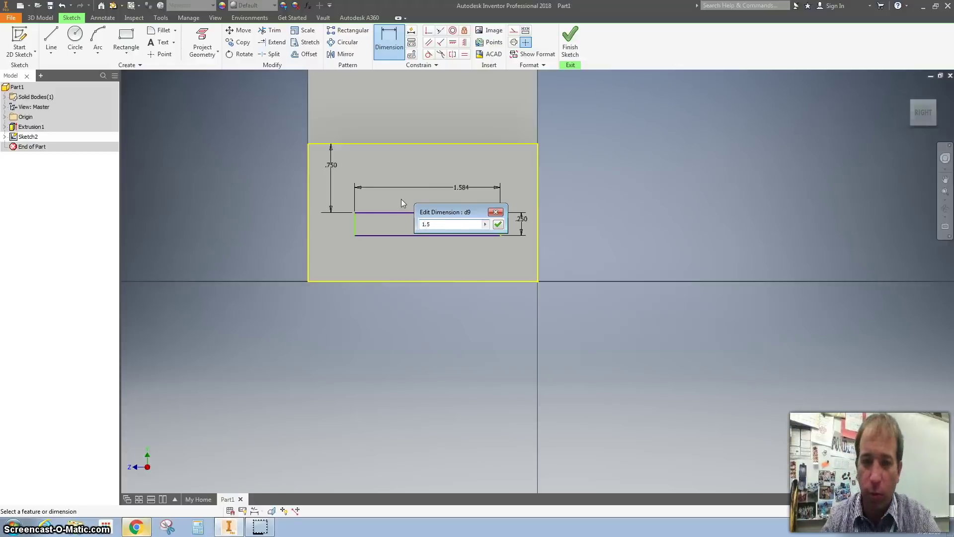
{"action": "key", "text": "Return"}
{"action": "mouse_move", "coordinate": [441, 213]}
{"action": "left_mouse_down"}
{"action": "mouse_move", "coordinate": [376, 243]}
{"action": "mouse_move", "coordinate": [362, 225]}
{"action": "mouse_move", "coordinate": [308, 227]}
{"action": "left_mouse_up"}
{"action": "left_click", "coordinate": [334, 233]}
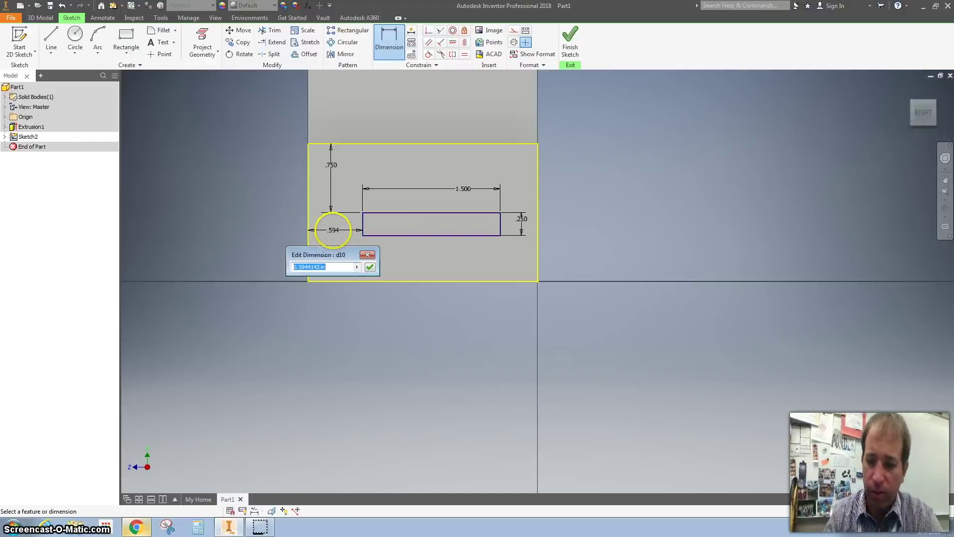
{"action": "type", "text": ".5"}
{"action": "key", "text": "Return"}
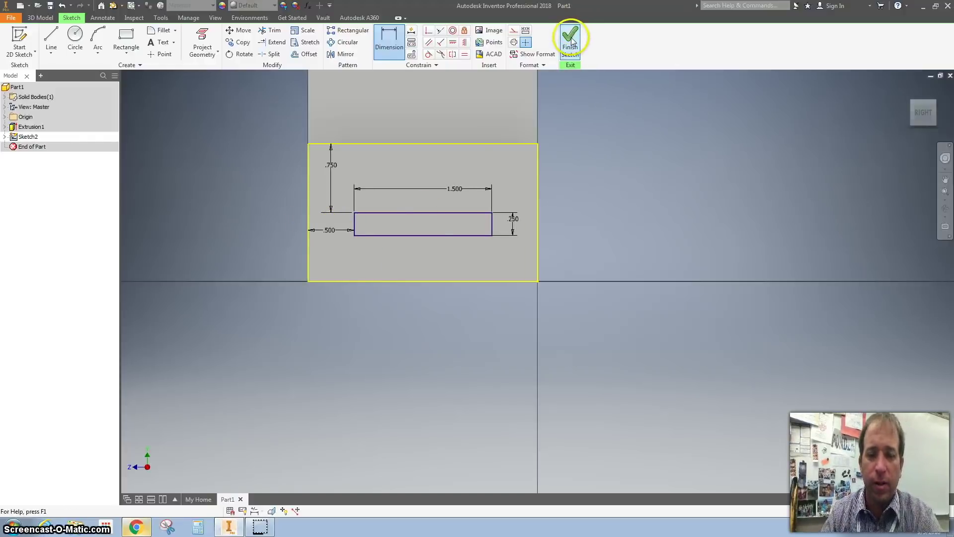
{"action": "left_click", "coordinate": [571, 43]}
- Extrude the small rectangle .75 in into a tab and return to the home isometric view
{"action": "left_click", "coordinate": [53, 36]}
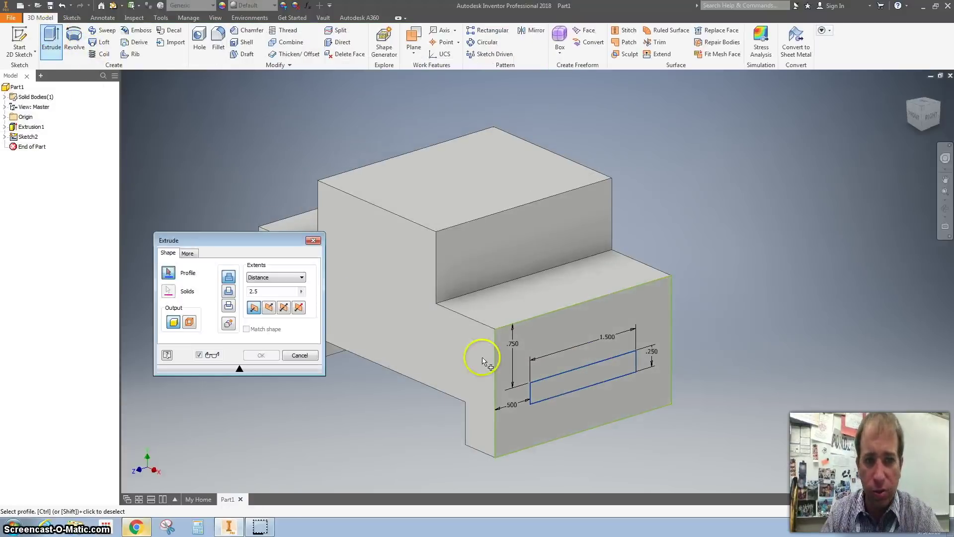
{"action": "left_click", "coordinate": [560, 383]}
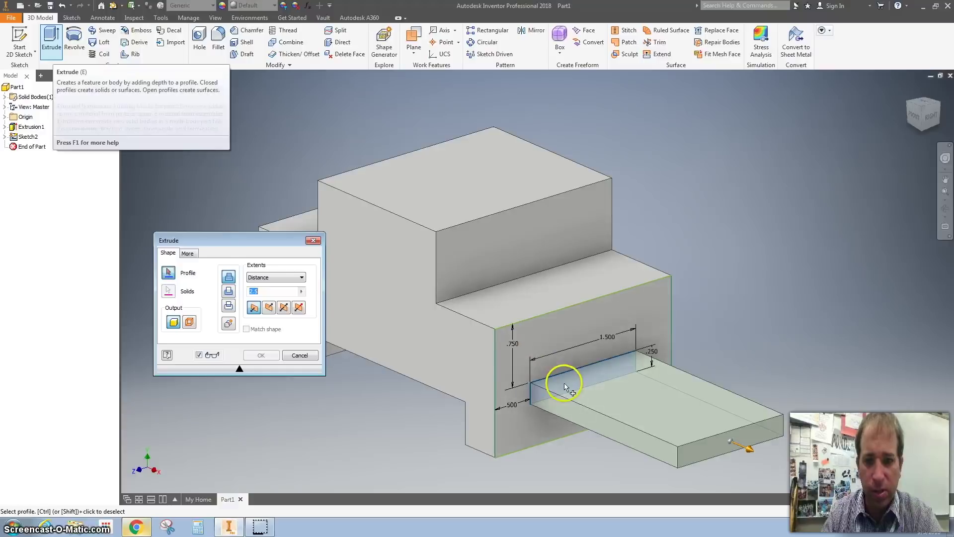
{"action": "type", "text": ".7"}
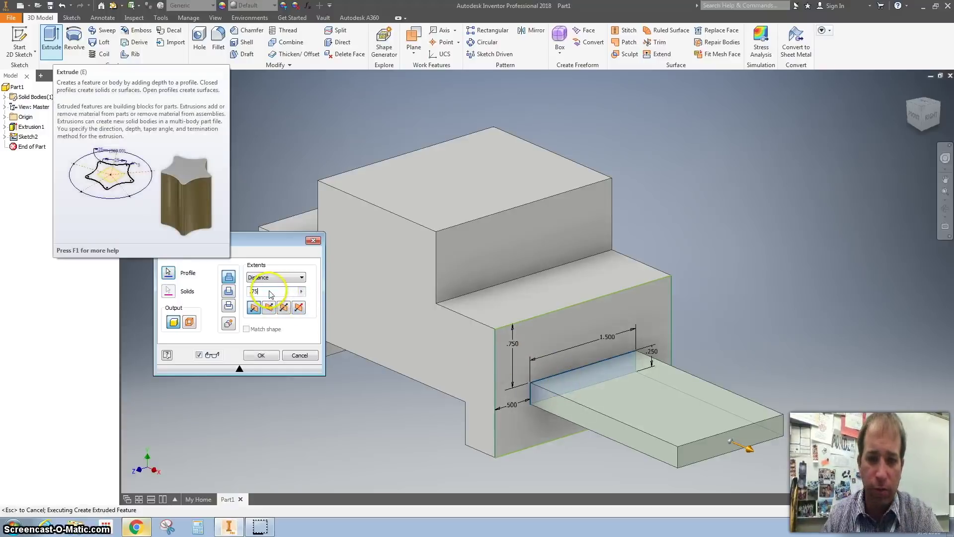
{"action": "left_click", "coordinate": [261, 355]}
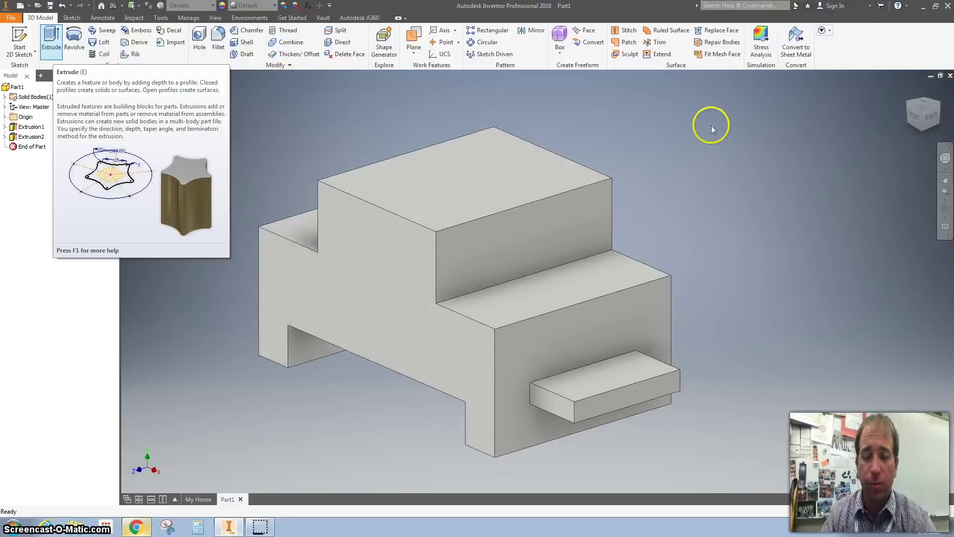
{"action": "left_click", "coordinate": [909, 90]}
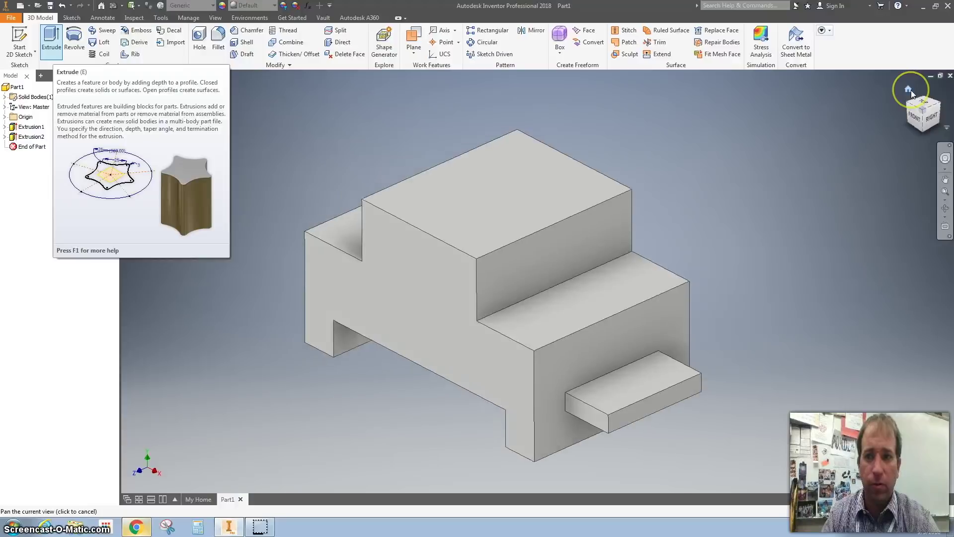
{"action": "left_click", "coordinate": [919, 123]}
{"action": "left_click", "coordinate": [910, 91]}
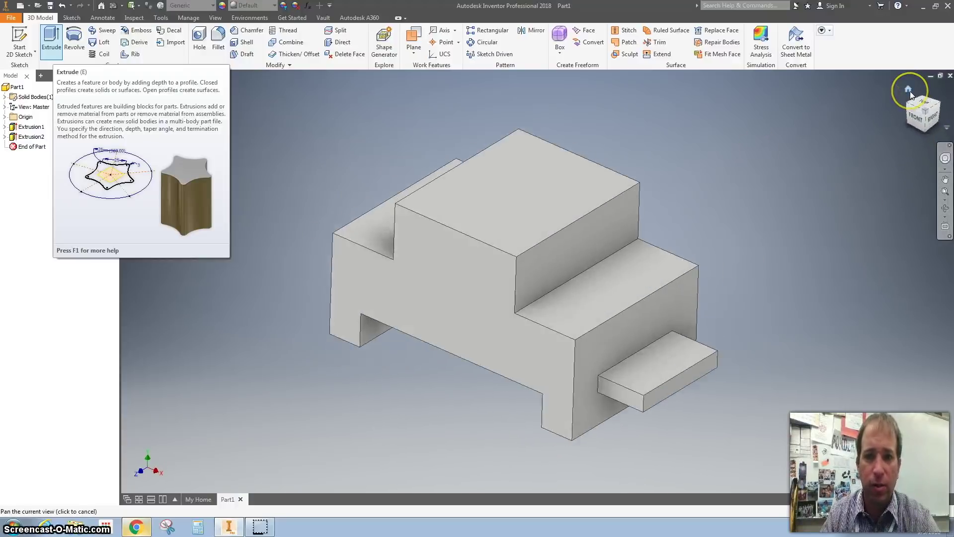
- Start a Save As of the part with Save in set to Google Drive File Stream (G:)
{"action": "left_click", "coordinate": [11, 18]}
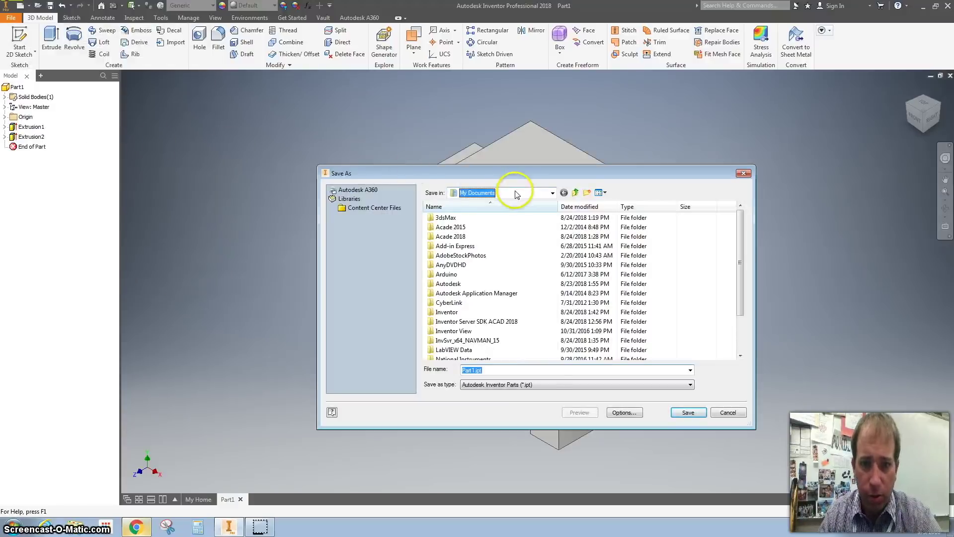
{"action": "left_click", "coordinate": [515, 194]}
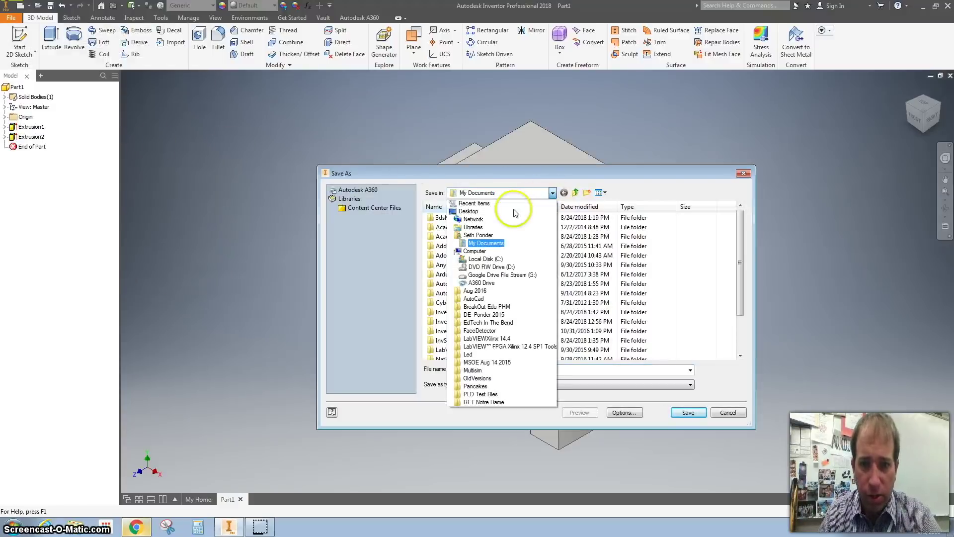
{"action": "left_click", "coordinate": [492, 276]}
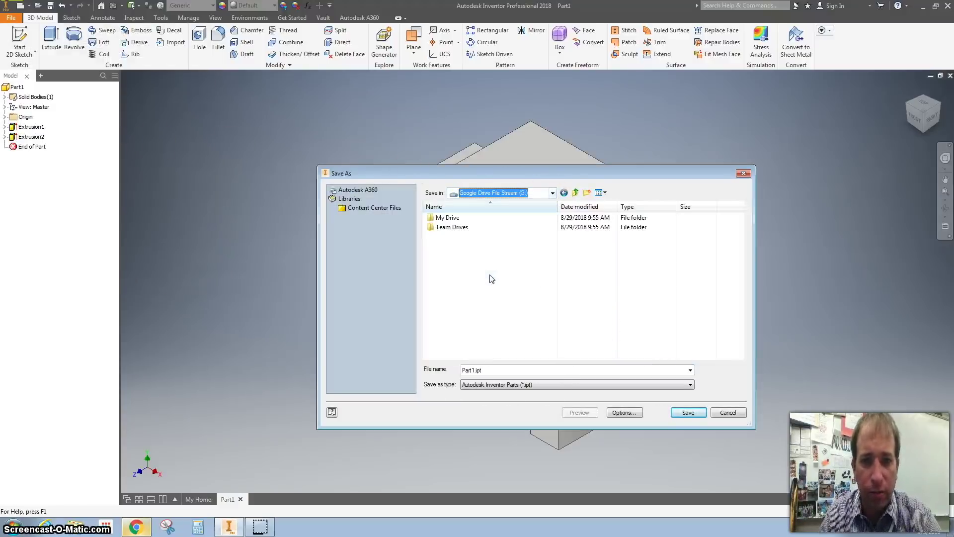
{"action": "left_click", "coordinate": [15, 526]}
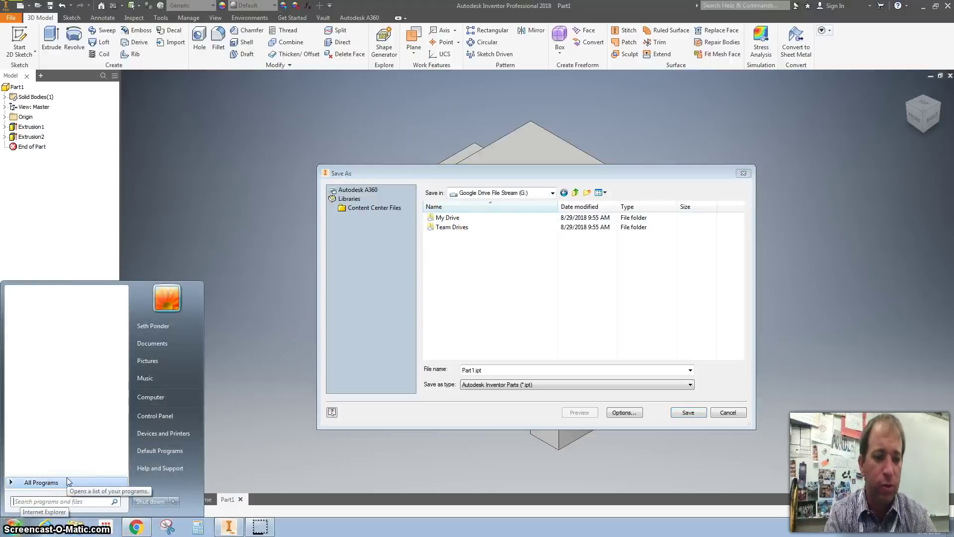
{"action": "type", "text": "drive"}
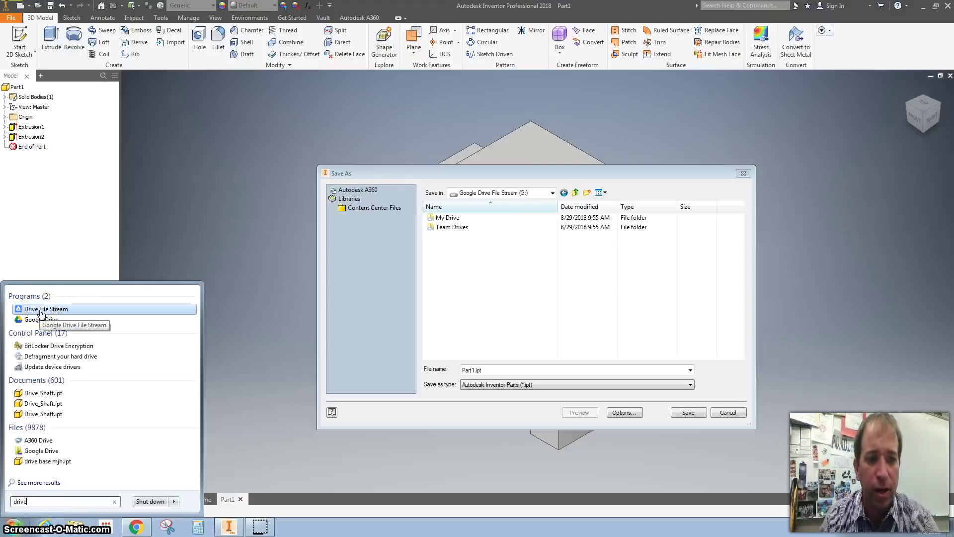
{"action": "left_click", "coordinate": [406, 175]}
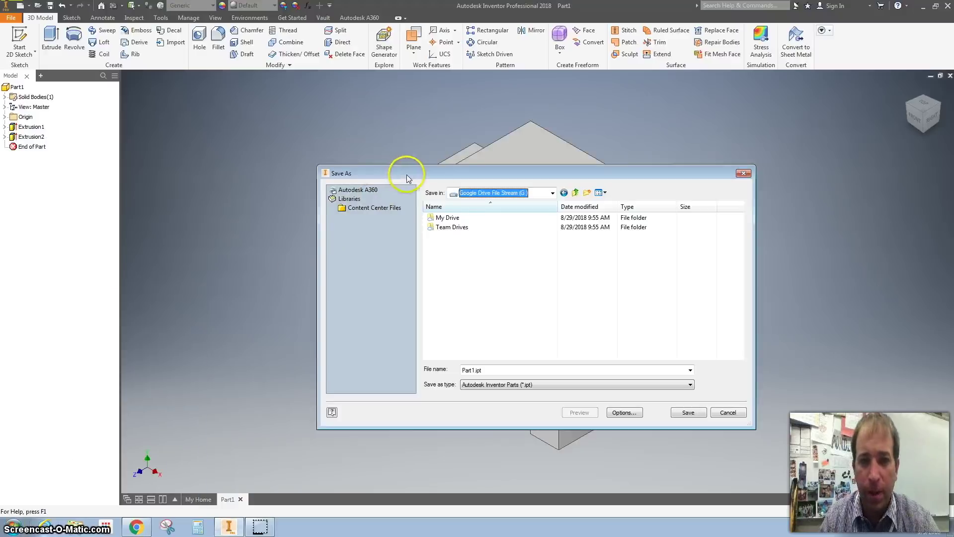
- Enter the My Drive folder and replace the file name with 'Part A'
{"action": "double_click", "coordinate": [447, 218]}
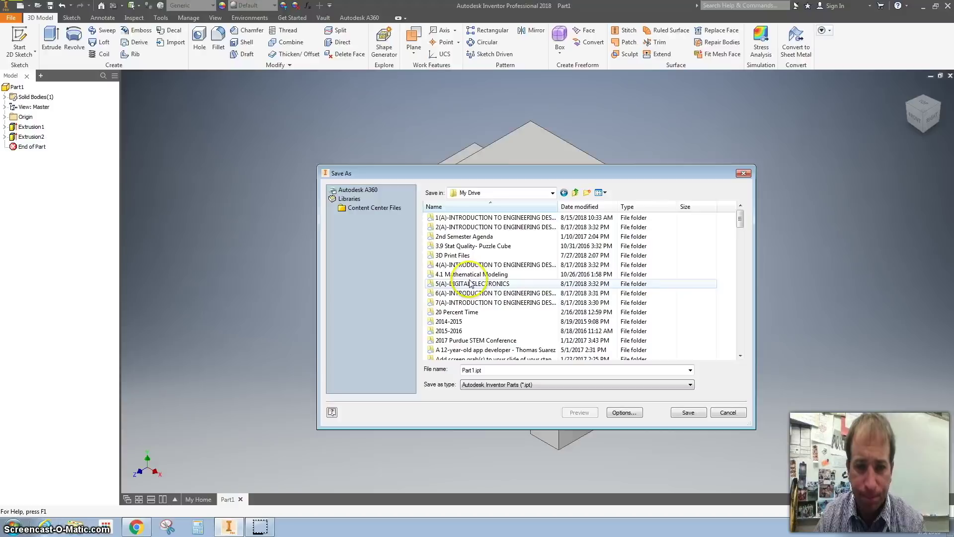
{"action": "left_click", "coordinate": [474, 219]}
{"action": "left_click_drag", "start_coordinate": [474, 221], "coordinate": [547, 338]}
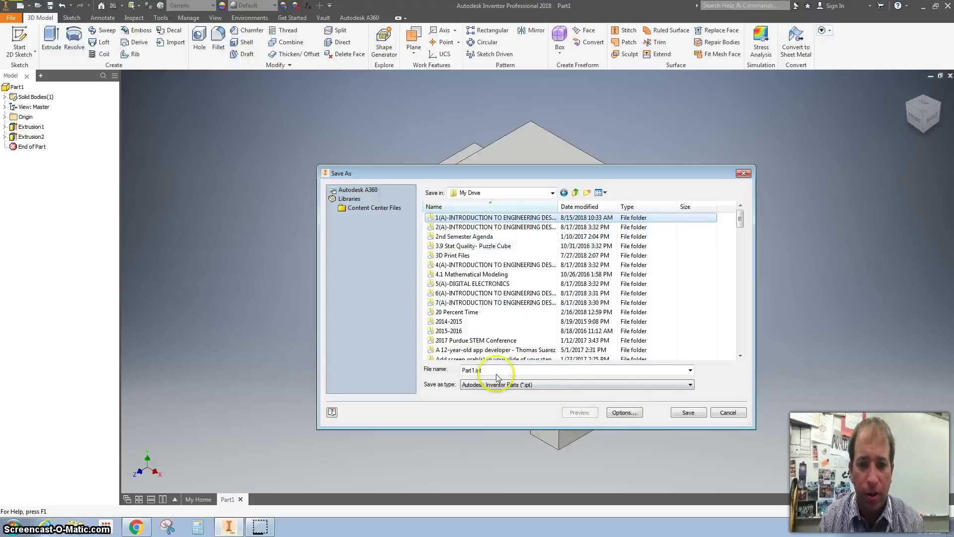
{"action": "double_click", "coordinate": [477, 370]}
{"action": "type", "text": "Part A SP"}
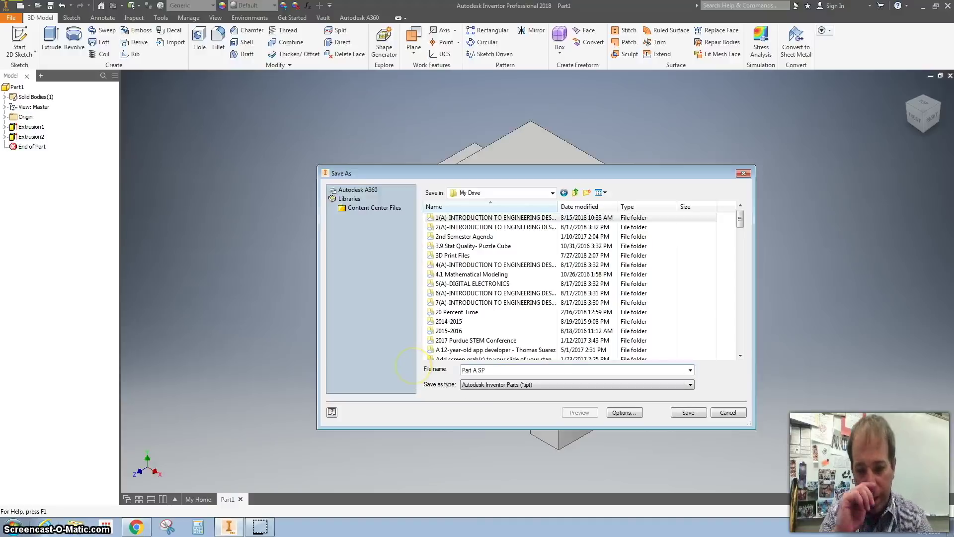